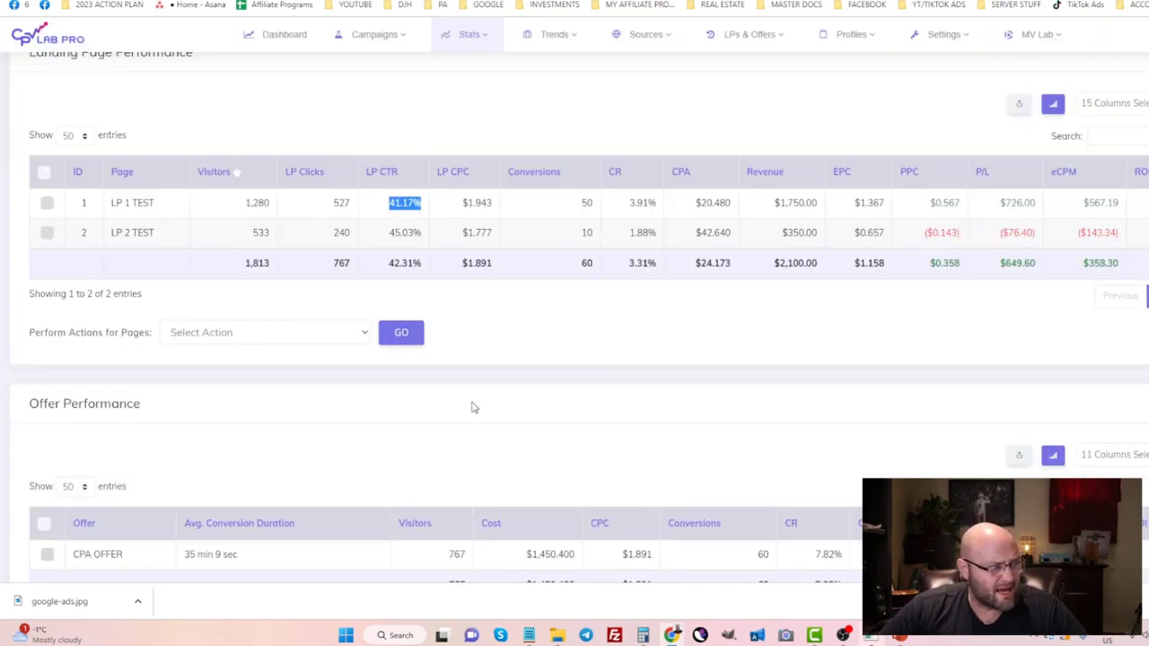
Step: Examine the CPA offer's conversion rate in the Offer Performance table
scroll(474, 407, down, 1)
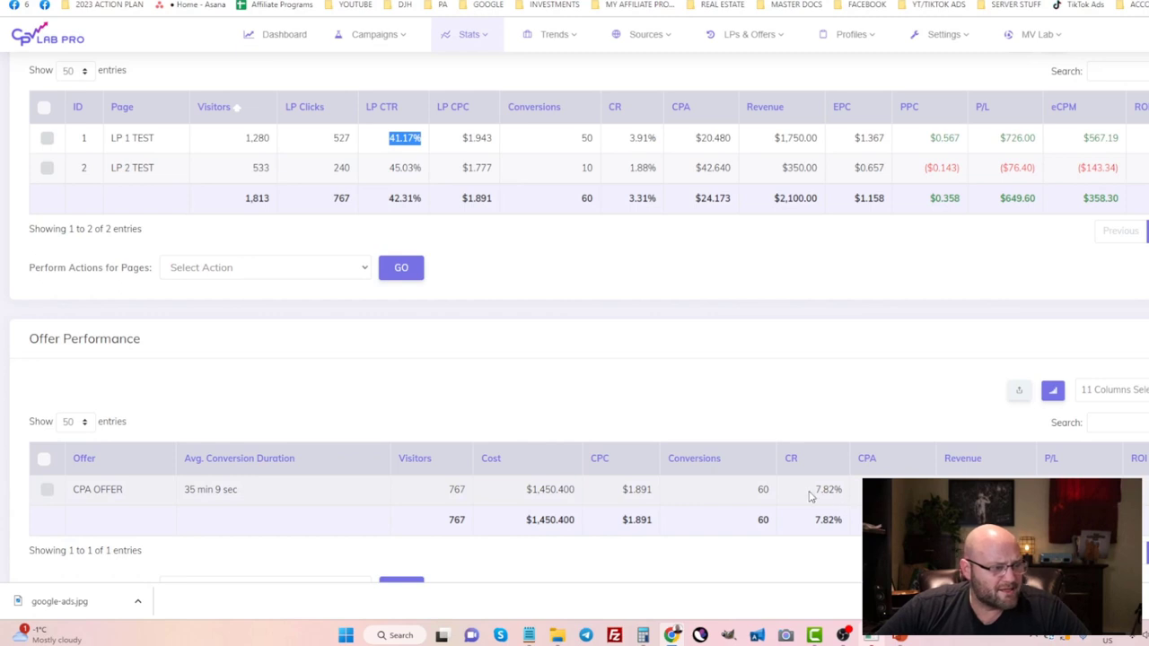
drag(812, 490, 850, 492)
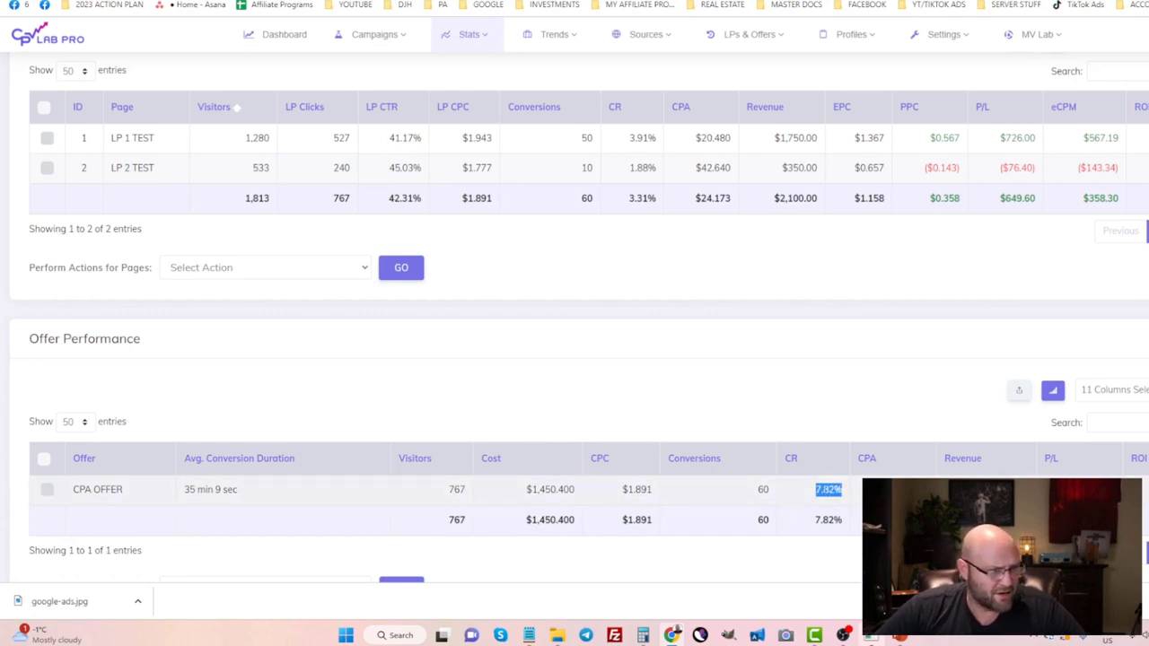
drag(821, 490, 837, 489)
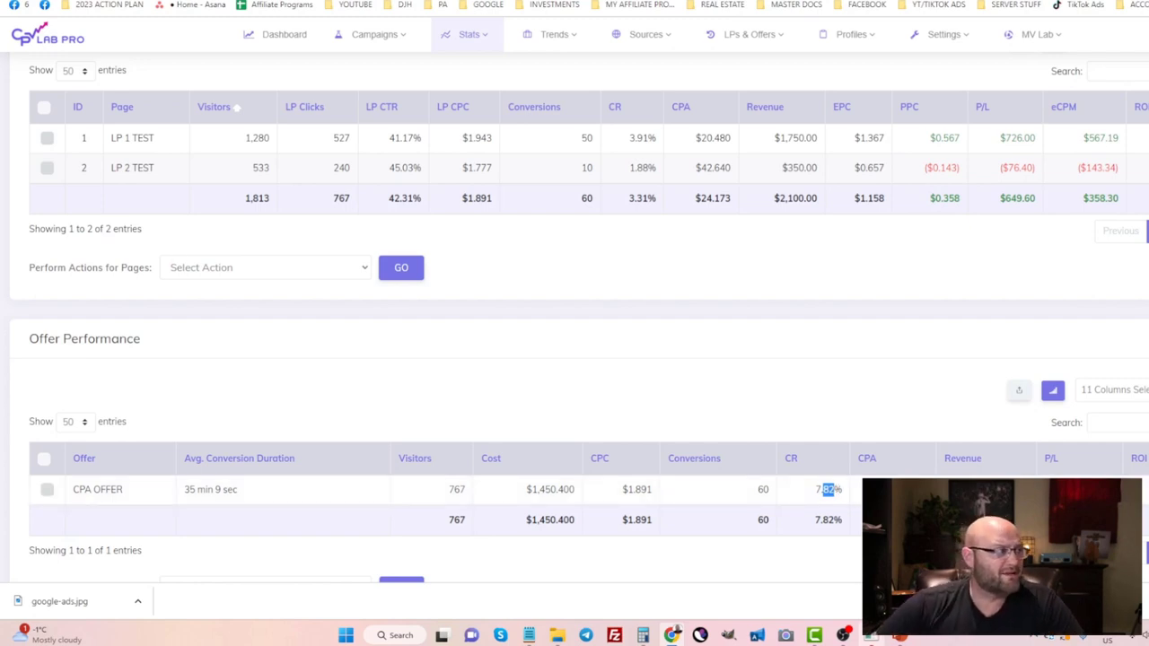
Step: Switch to the MaxBounty campaign search results and review the CPA rates per lead across the listed campaigns
key(ctrl+Tab)
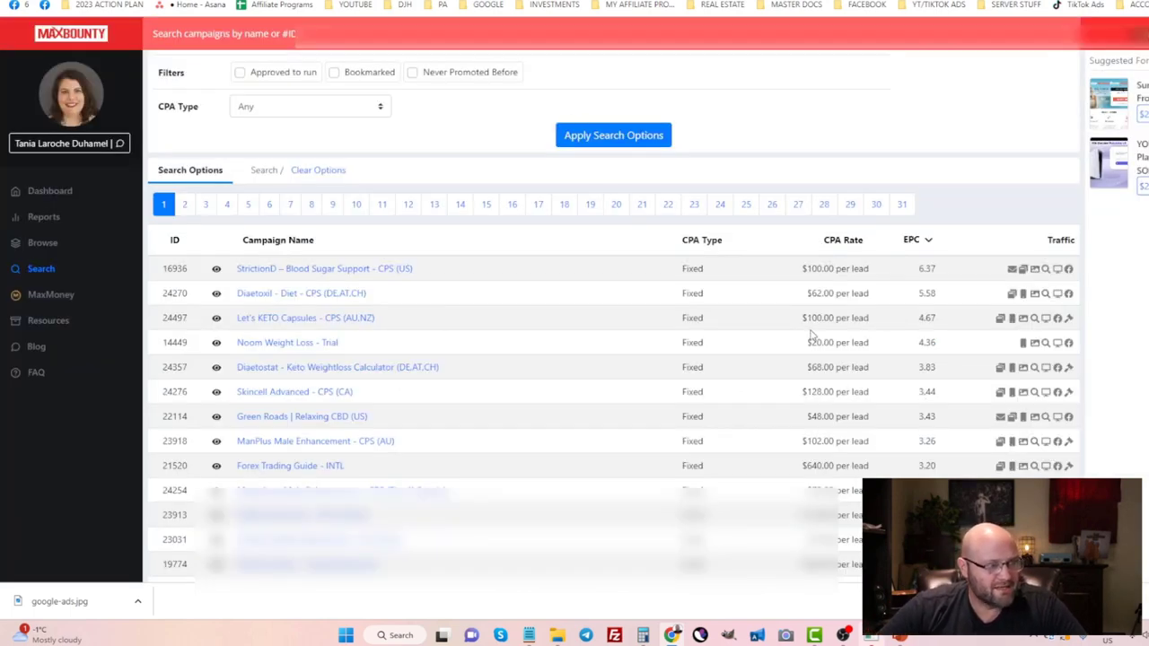
drag(811, 366, 846, 422)
click(809, 415)
scroll(848, 415, down, 1)
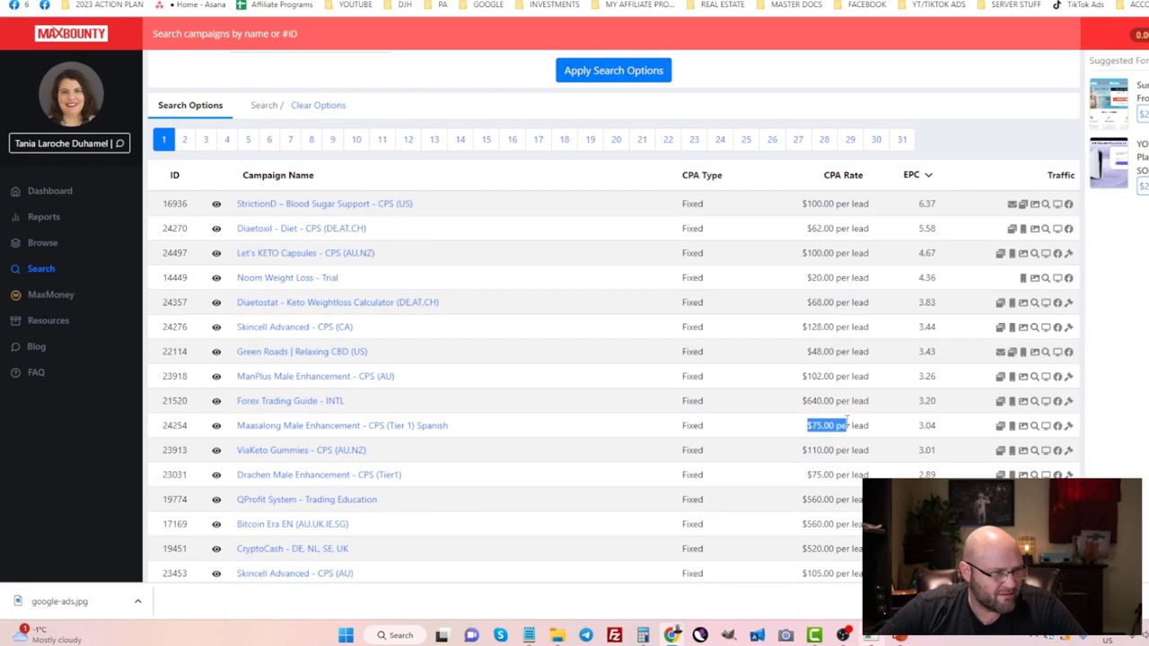
scroll(844, 435, down, 2)
scroll(839, 458, down, 1)
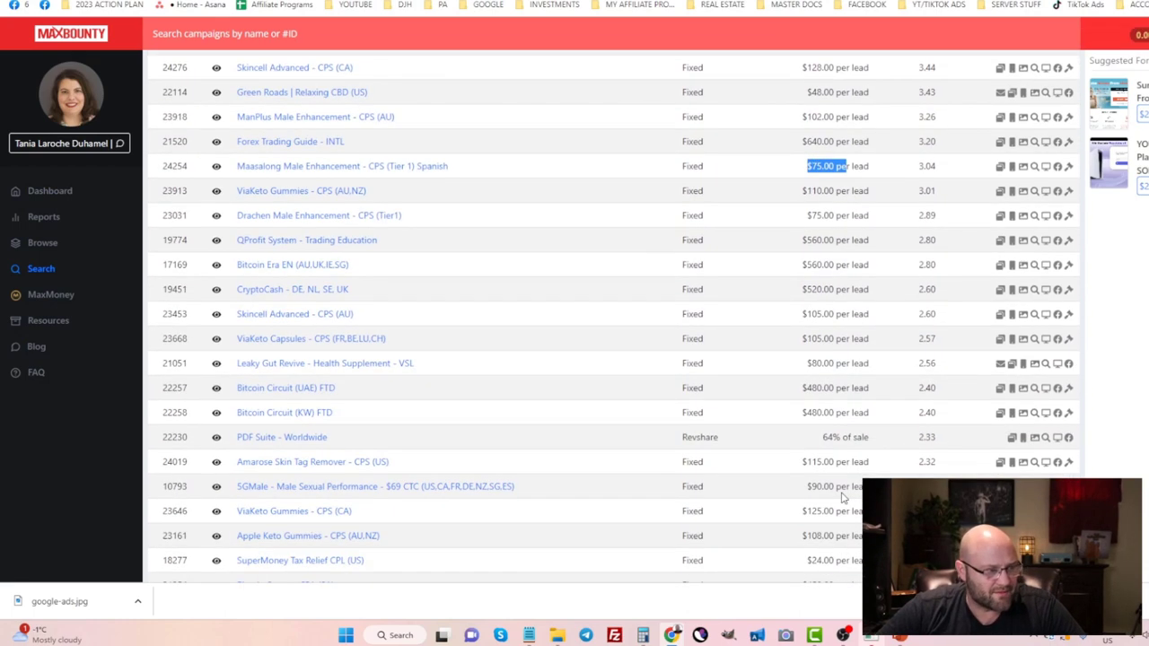
scroll(841, 493, up, 3)
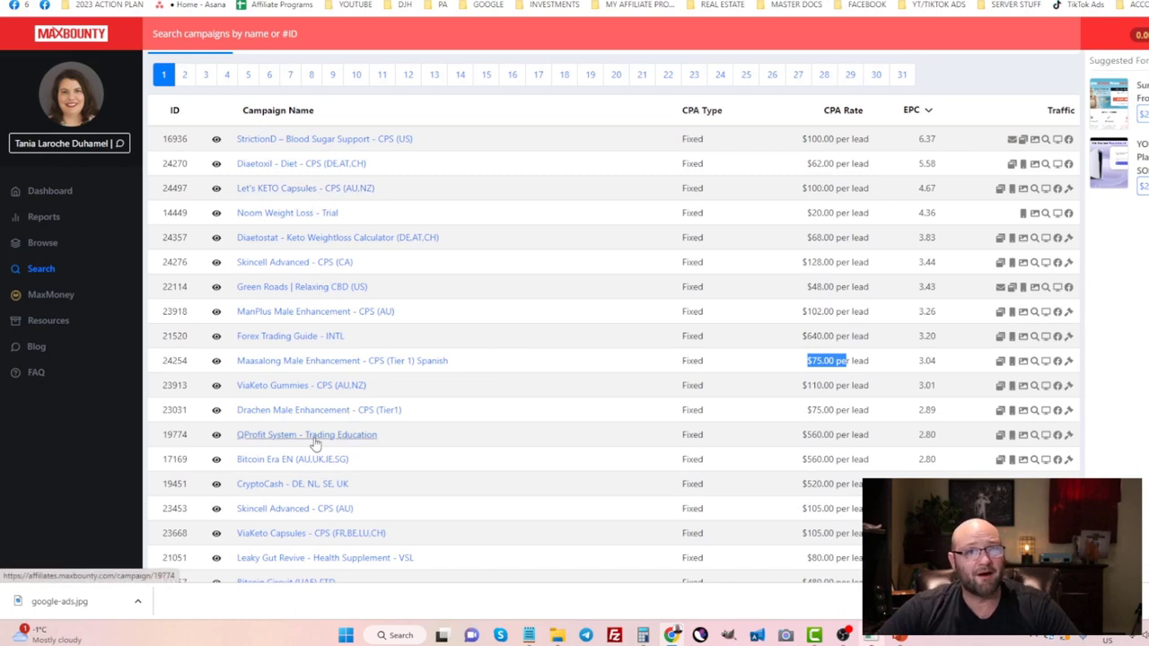
scroll(315, 443, down, 2)
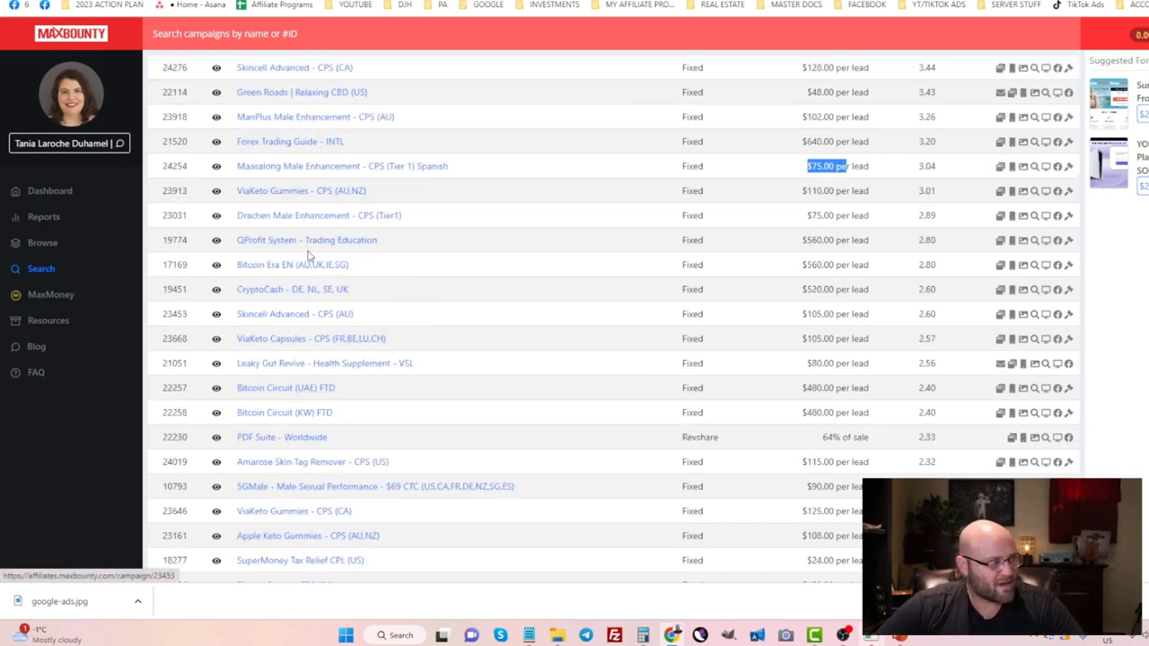
scroll(305, 184, down, 1)
scroll(305, 184, down, 2)
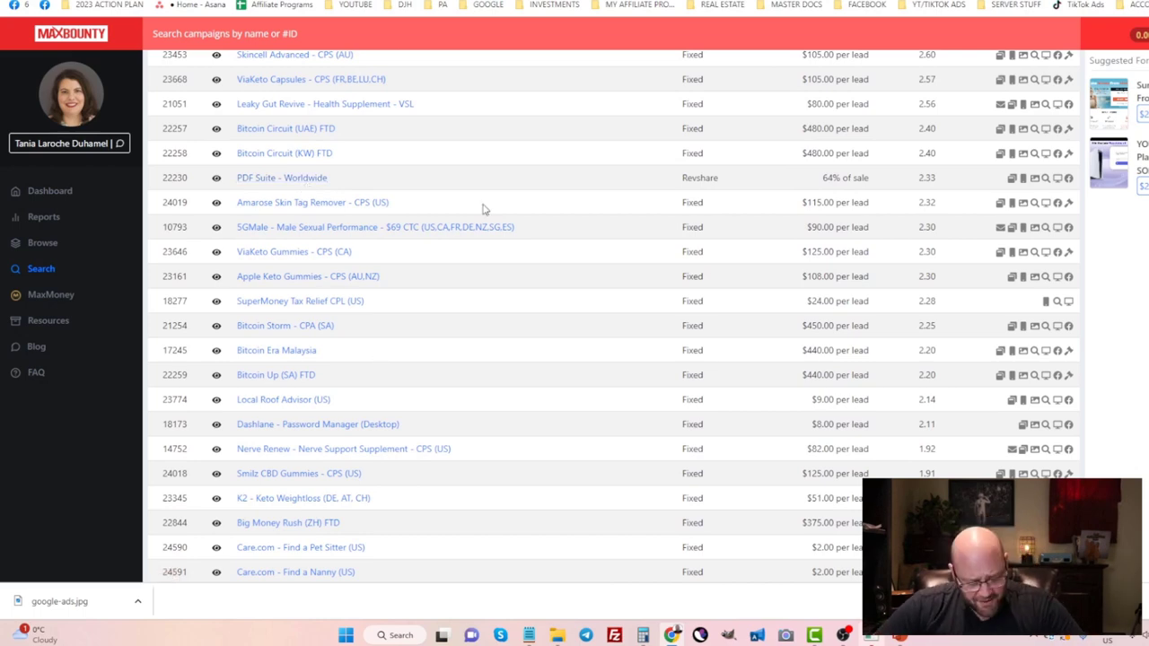
scroll(482, 208, up, 10)
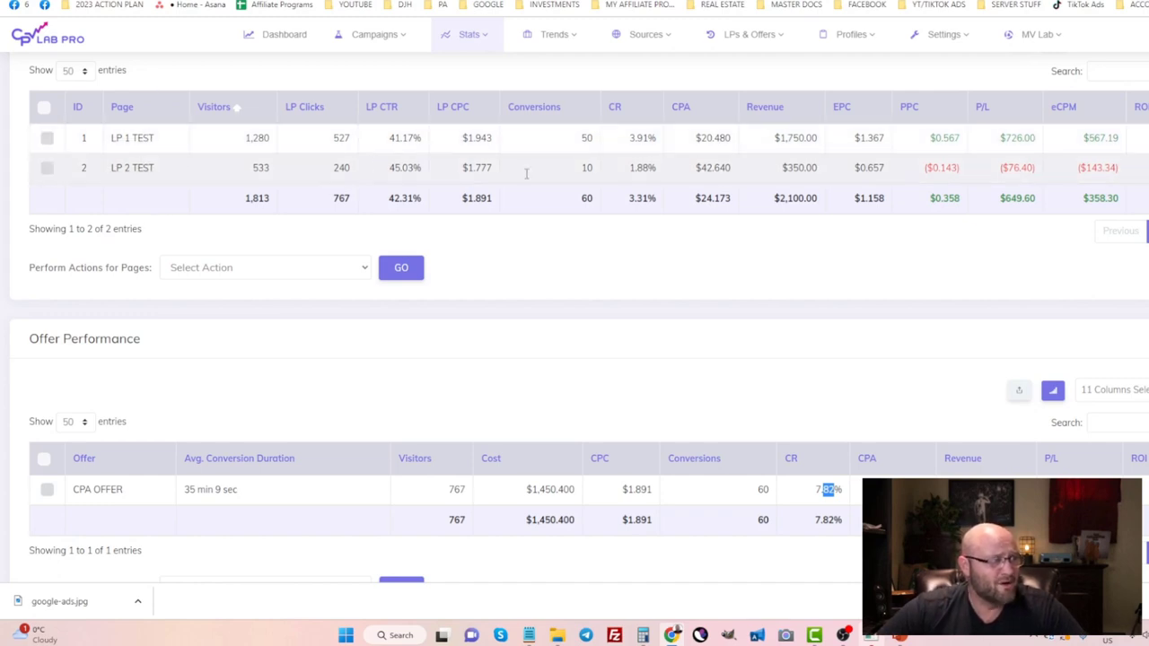
Step: Check the LP 2 TEST conversion rate in CPV Lab Pro and switch to the profit calculation spreadsheet
drag(628, 139, 658, 173)
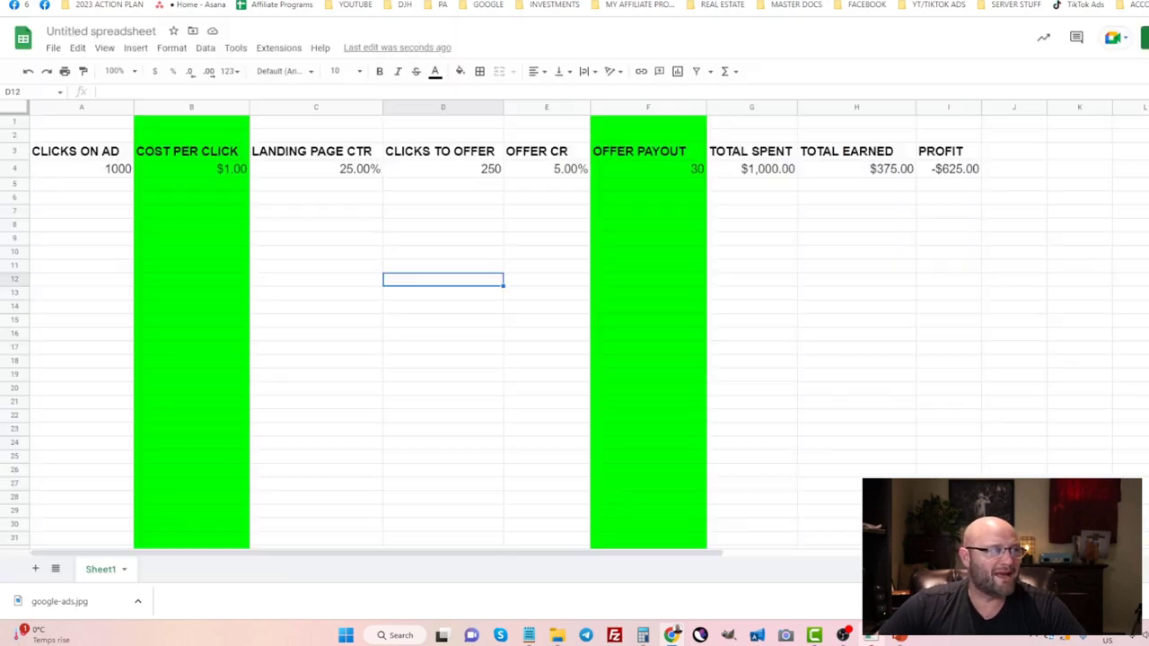
key(ctrl+Tab)
click(353, 296)
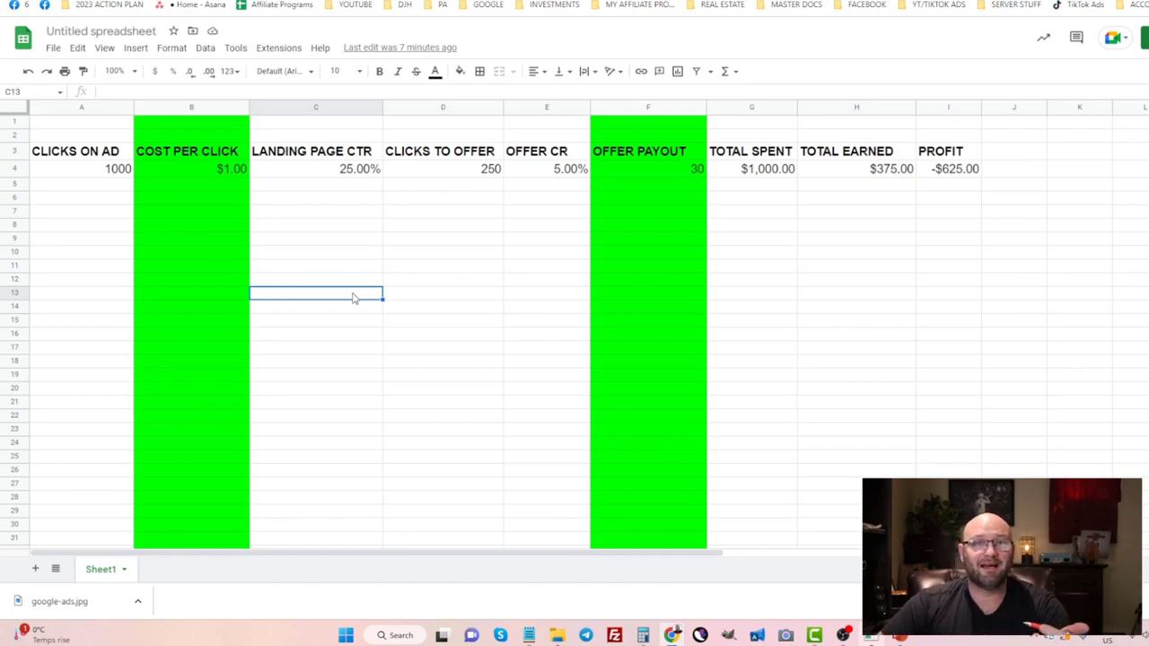
Step: Examine the campaign figures in the sheet, from ad clicks, cost per click and landing page CTR through total earned and profit
click(72, 174)
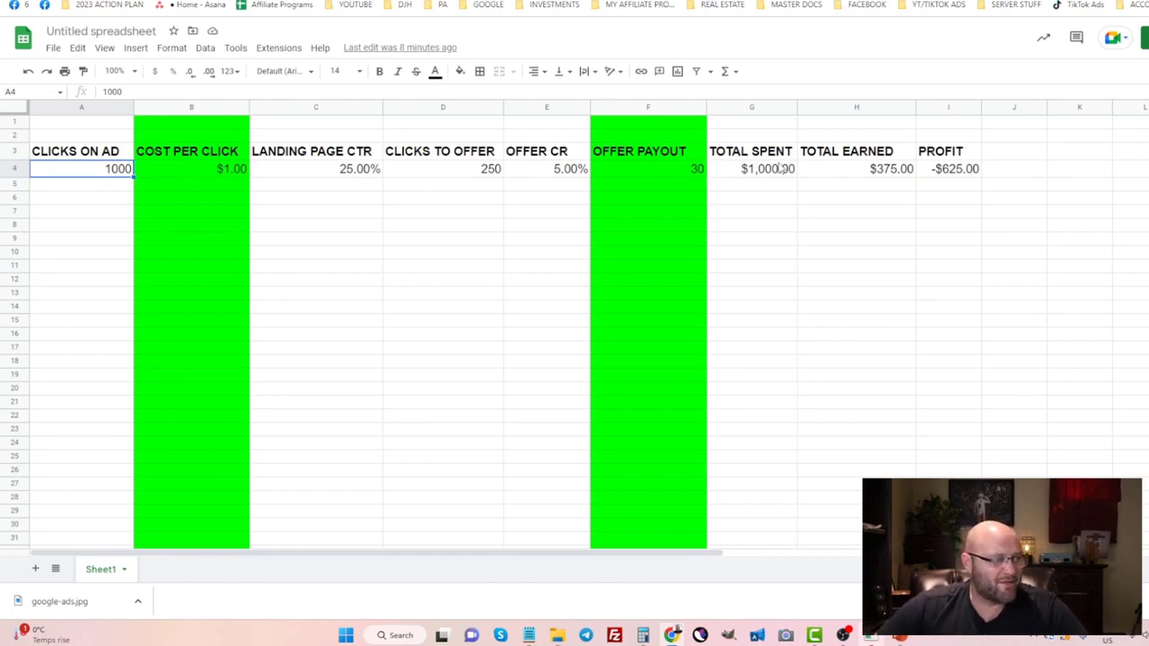
click(291, 160)
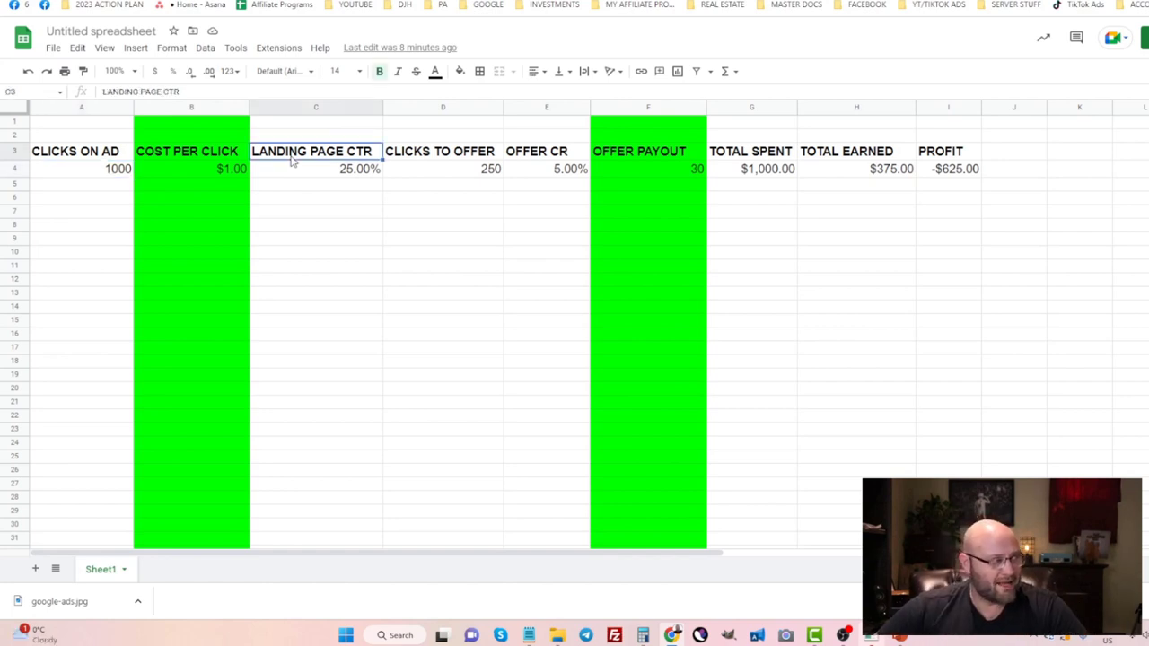
click(352, 175)
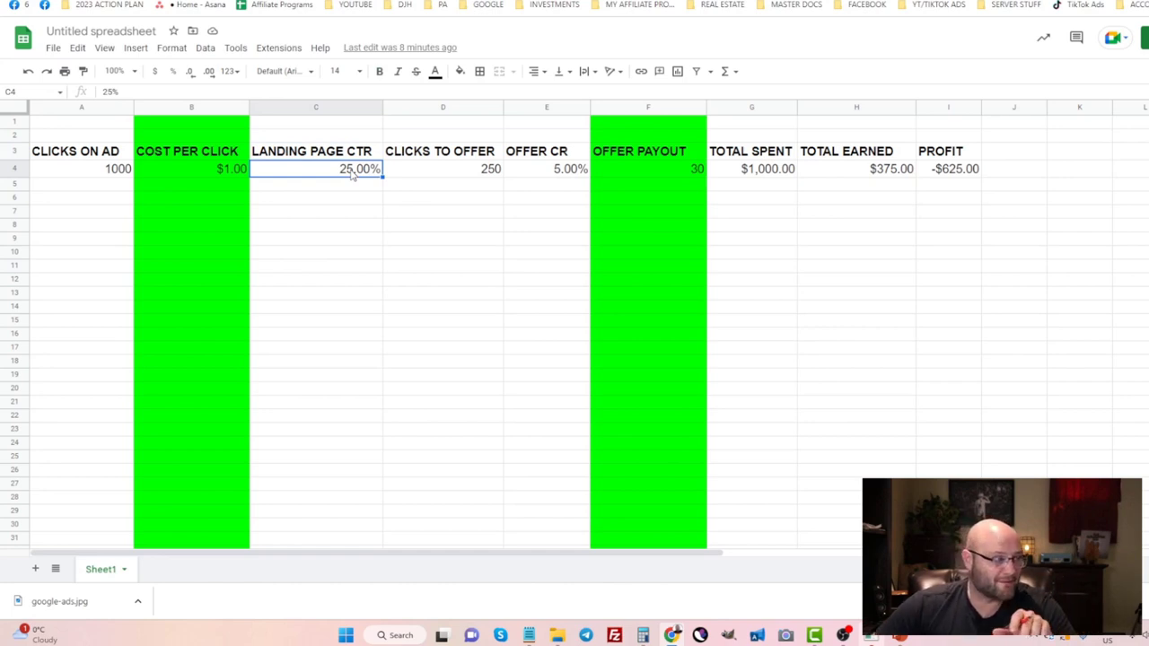
click(438, 157)
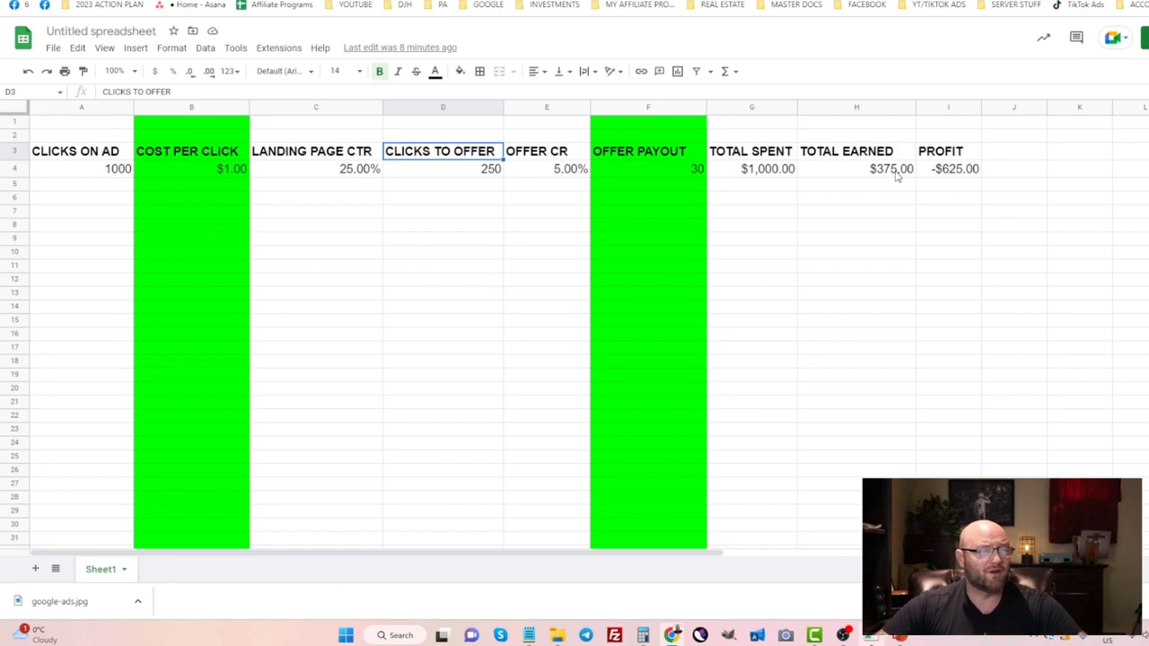
click(969, 177)
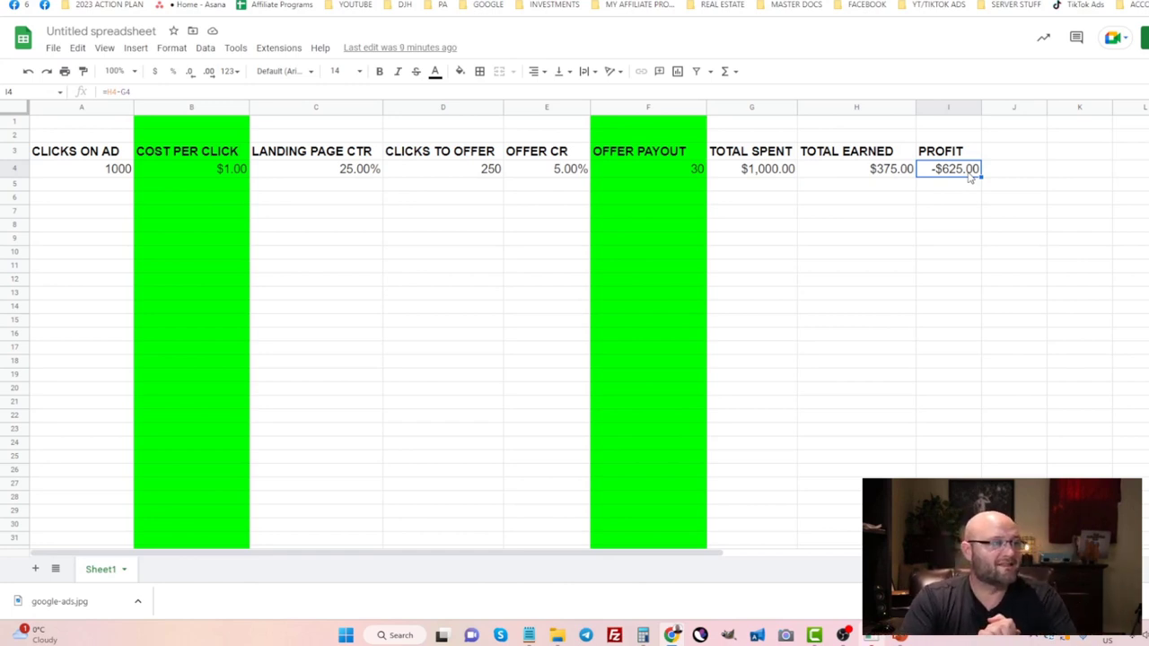
click(72, 108)
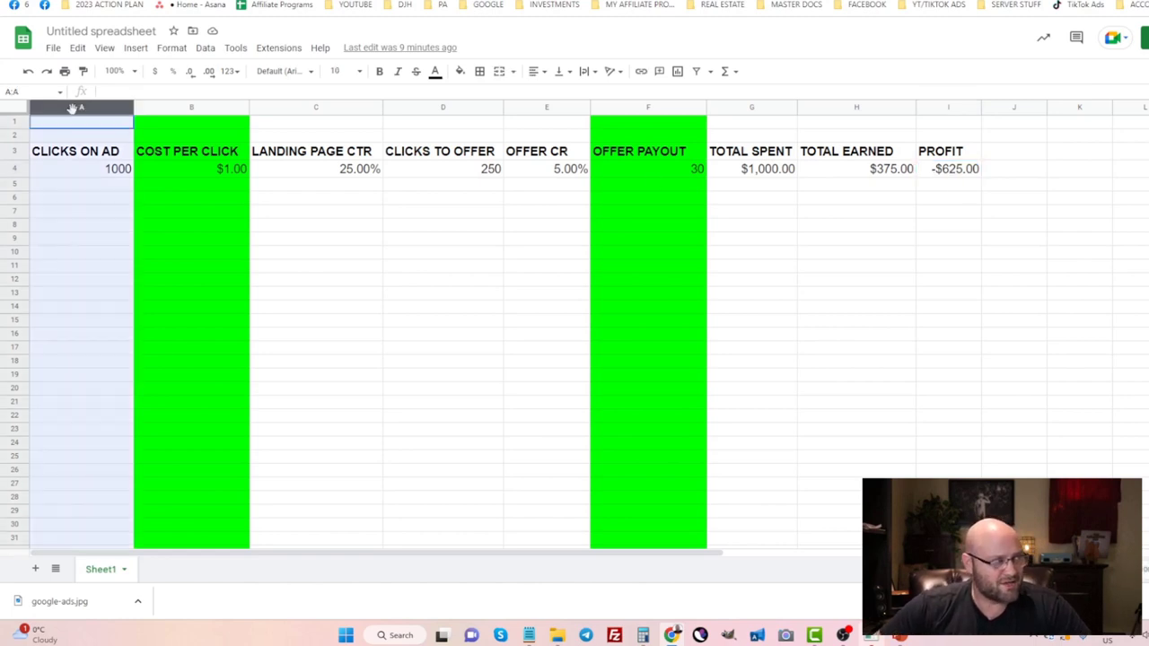
click(884, 108)
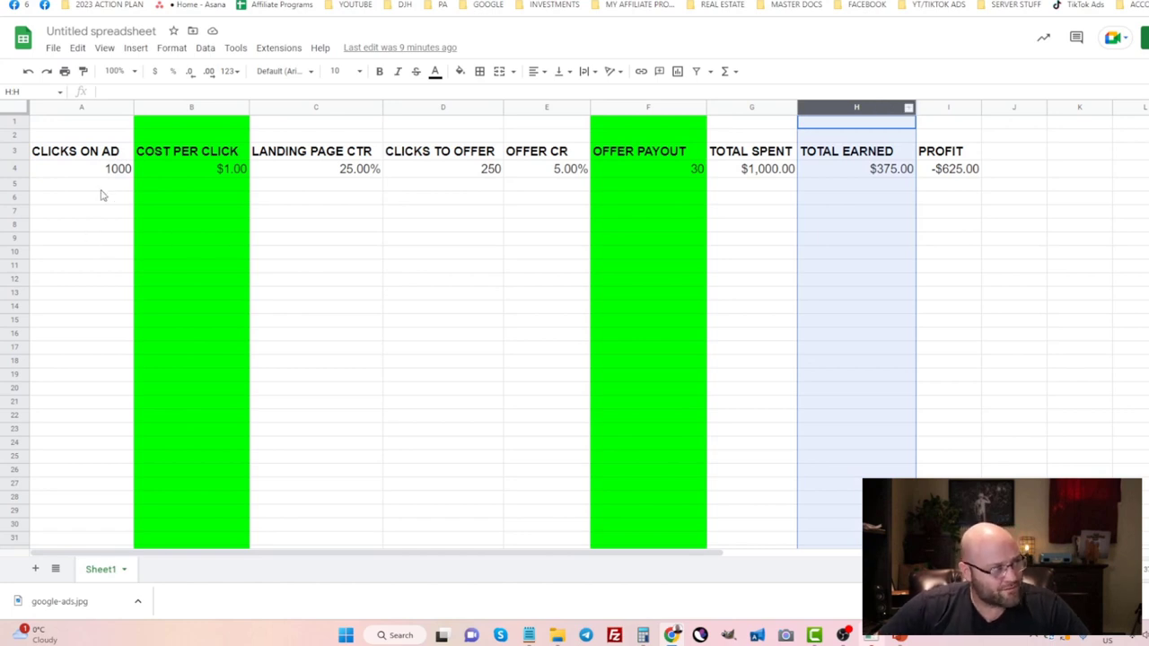
click(198, 169)
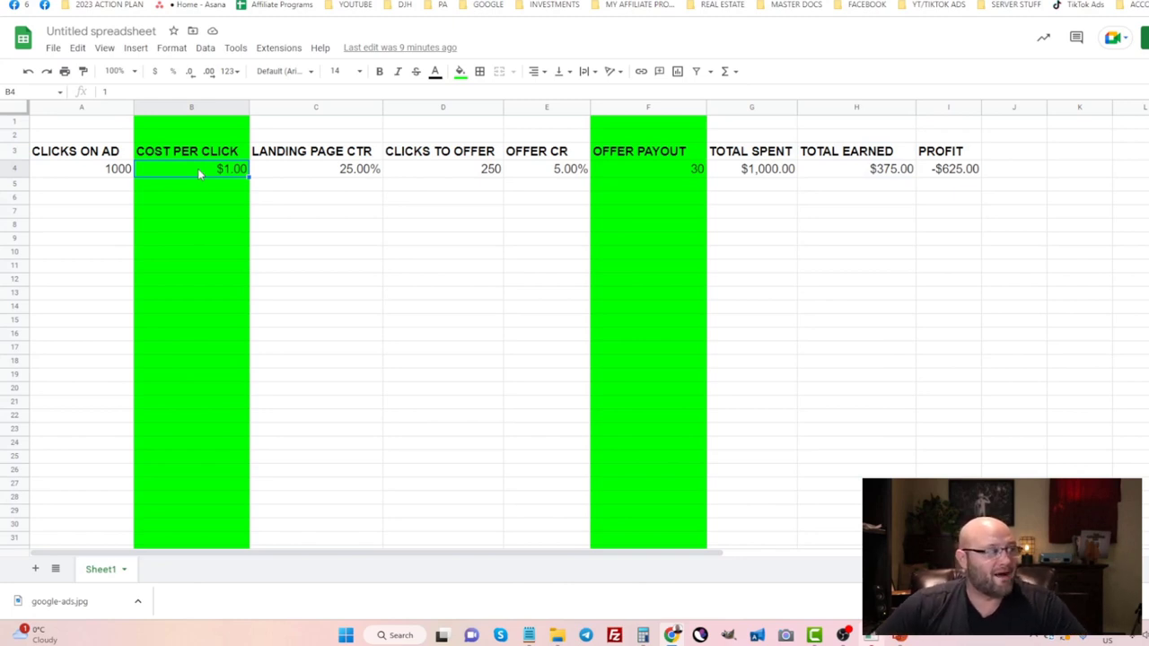
click(70, 157)
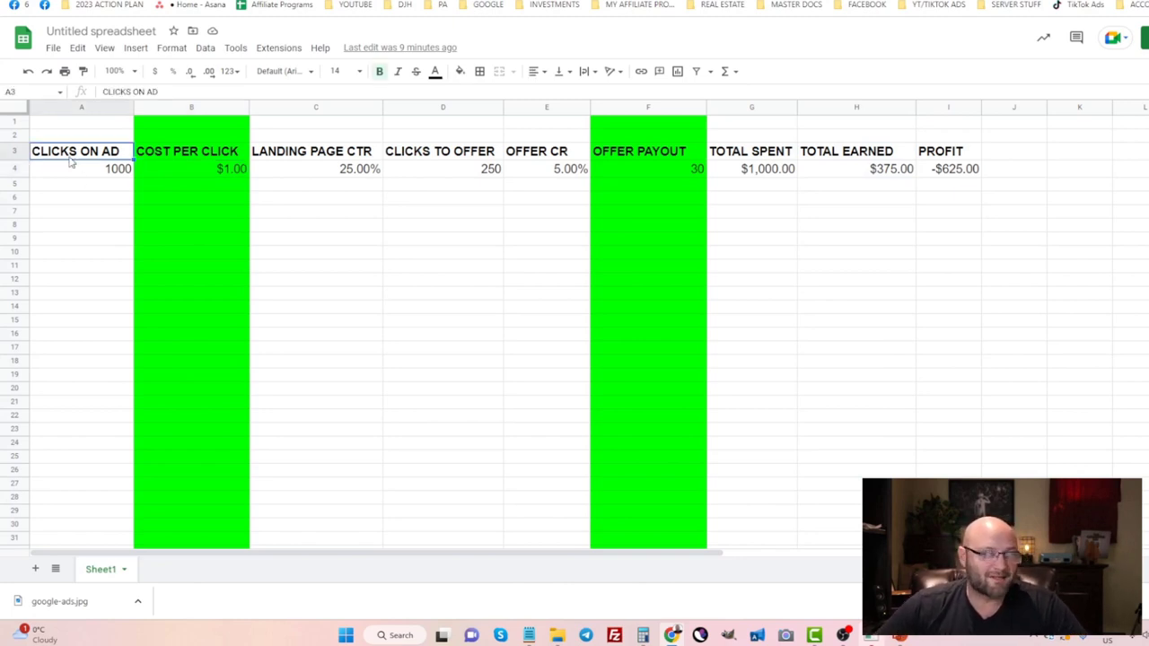
Step: Switch to the Google Ads search keywords report and check the first keyword's average CPC
key(ctrl+Tab)
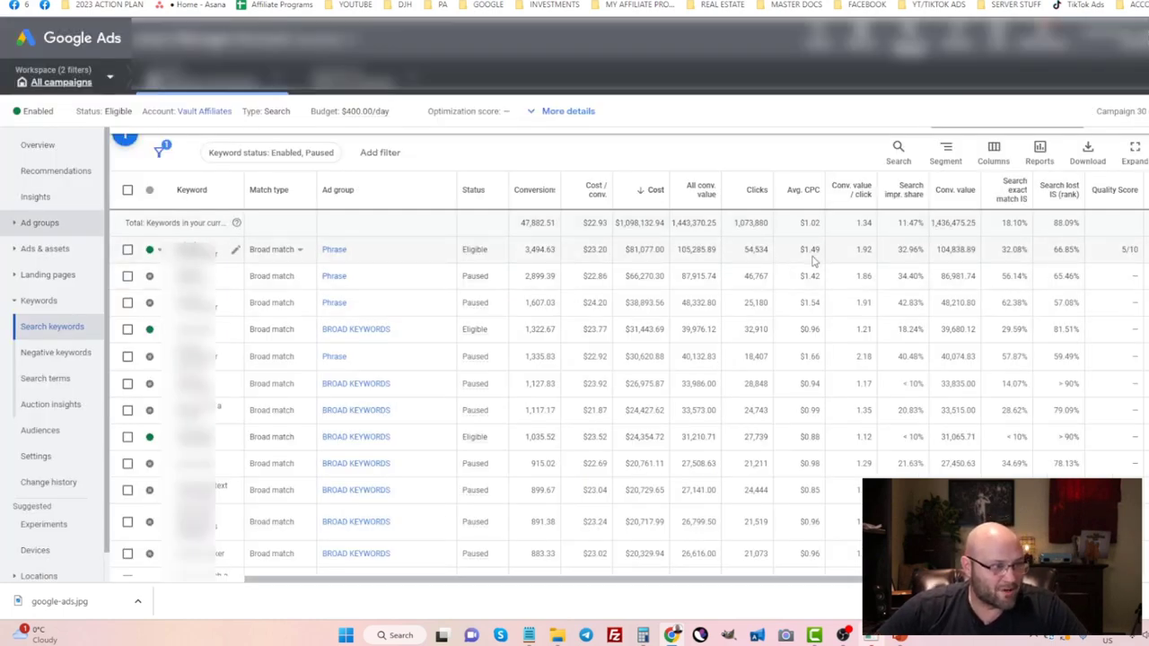
mouse_move(808, 252)
mouse_down()
mouse_move(822, 250)
mouse_move(800, 250)
mouse_up()
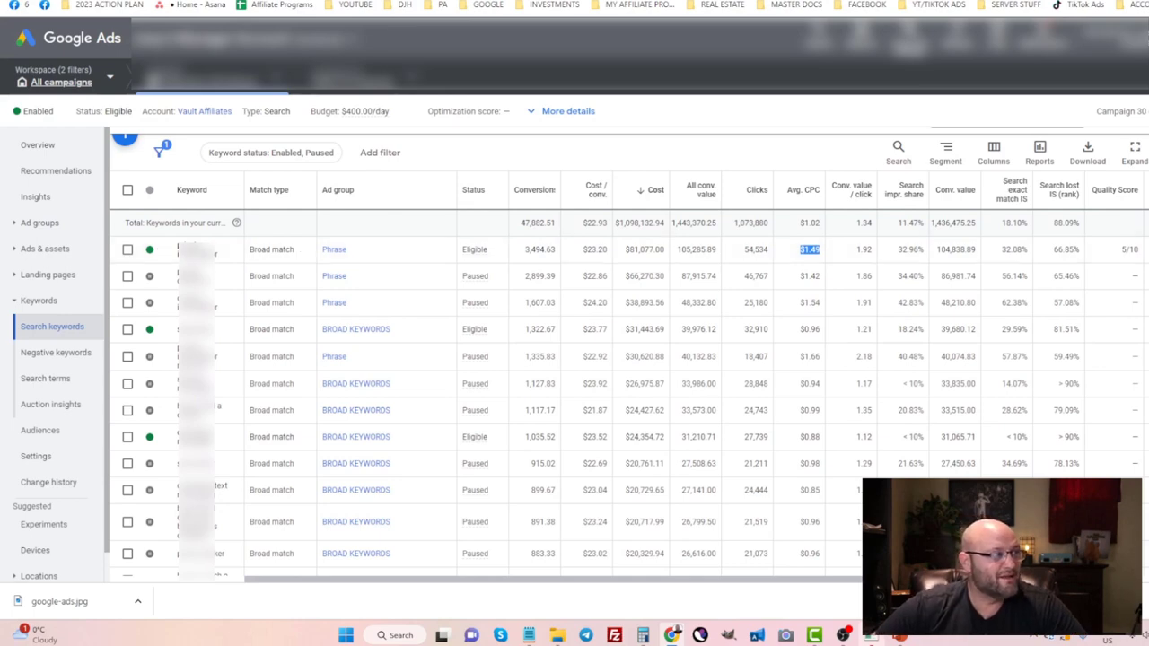
Step: Switch back to the spreadsheet and set the cost per click in B4 to 0.5
key(ctrl+Tab)
click(237, 169)
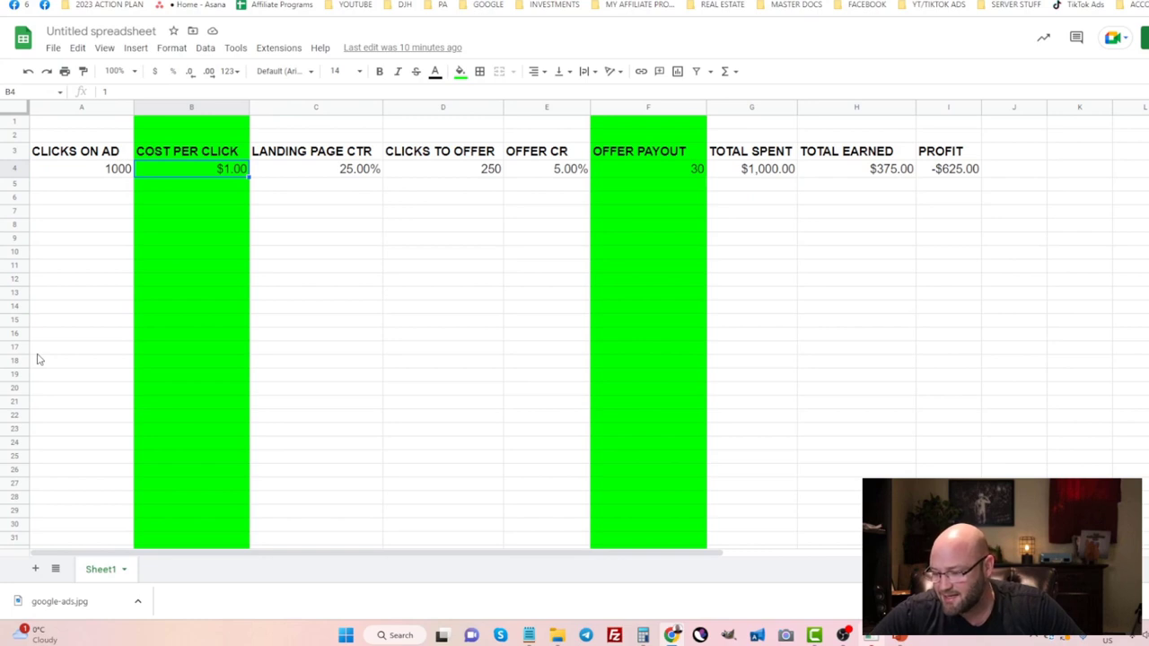
text(0.5)
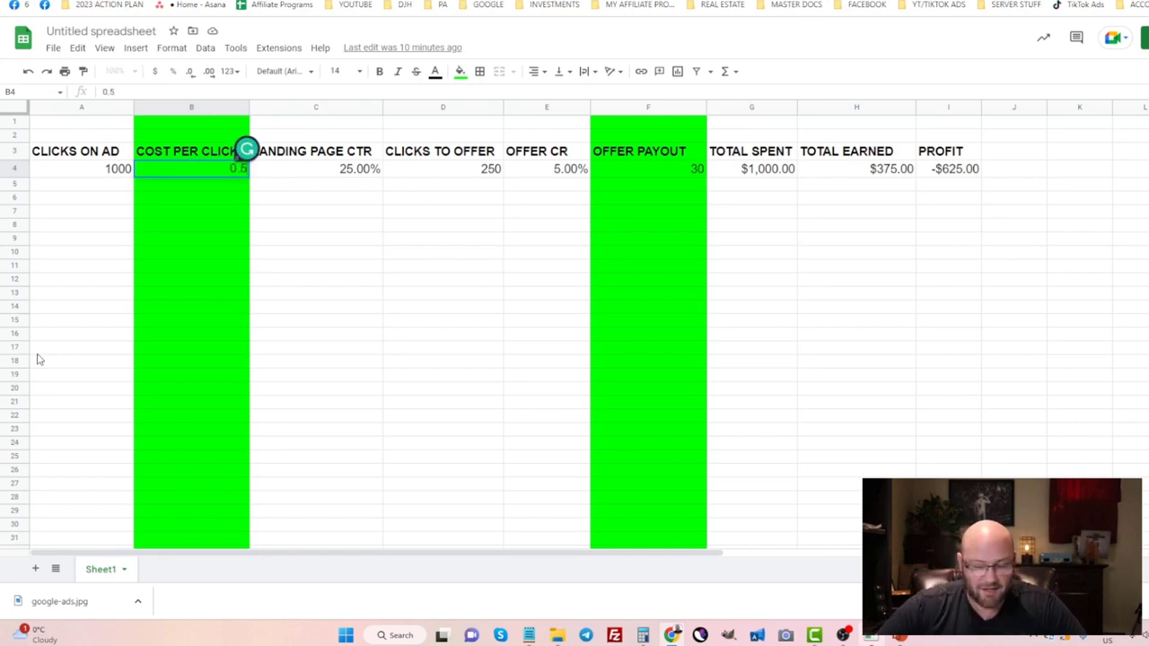
key(Return)
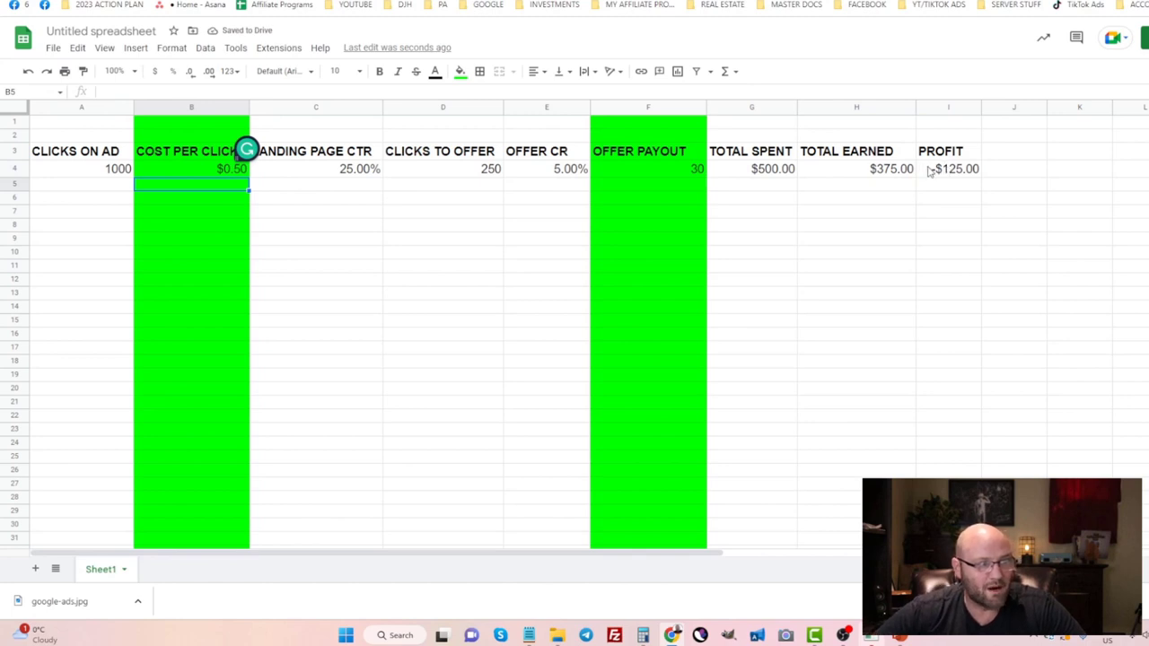
Step: Set the cost per click in B4 back to 1.00
click(204, 170)
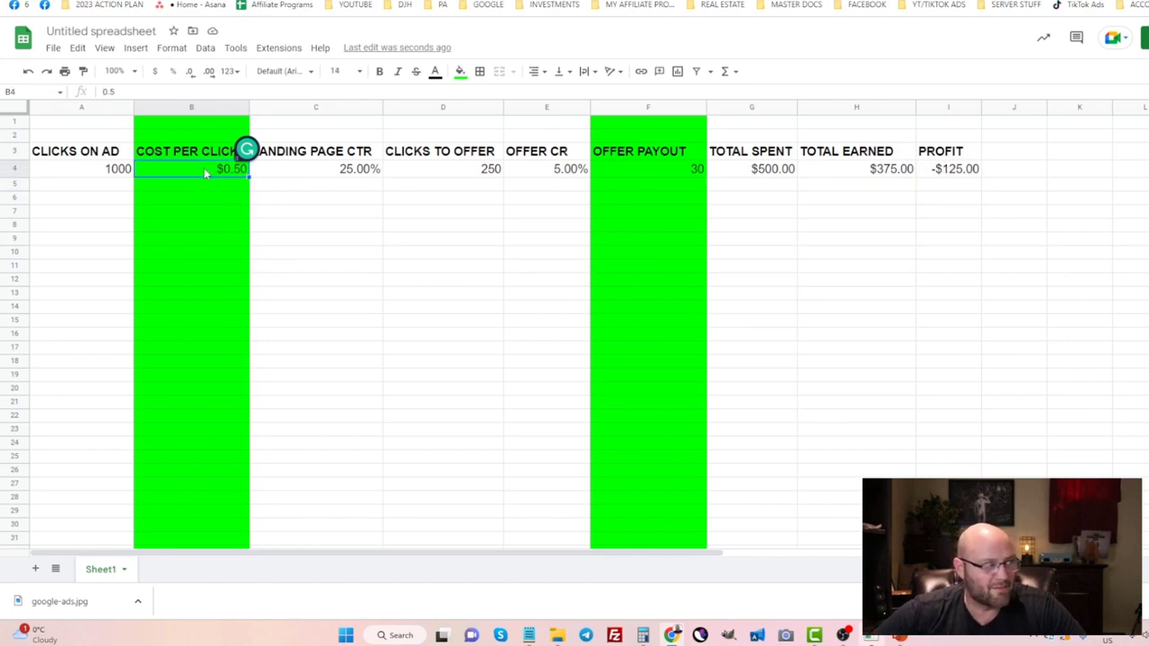
text(1.00)
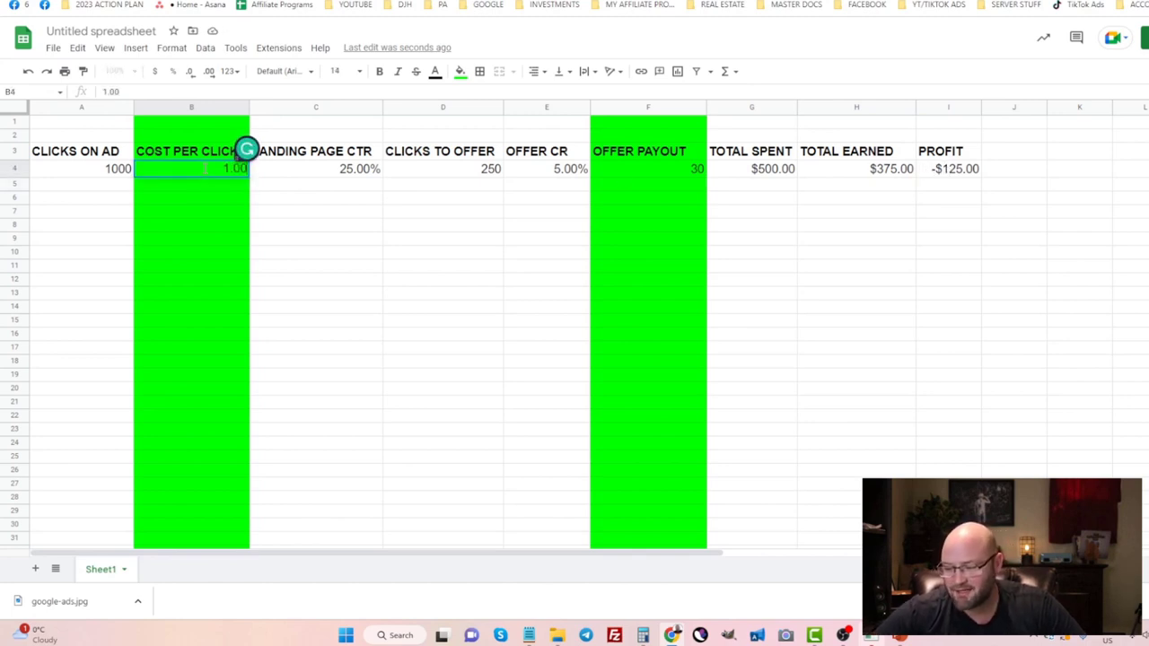
click(297, 231)
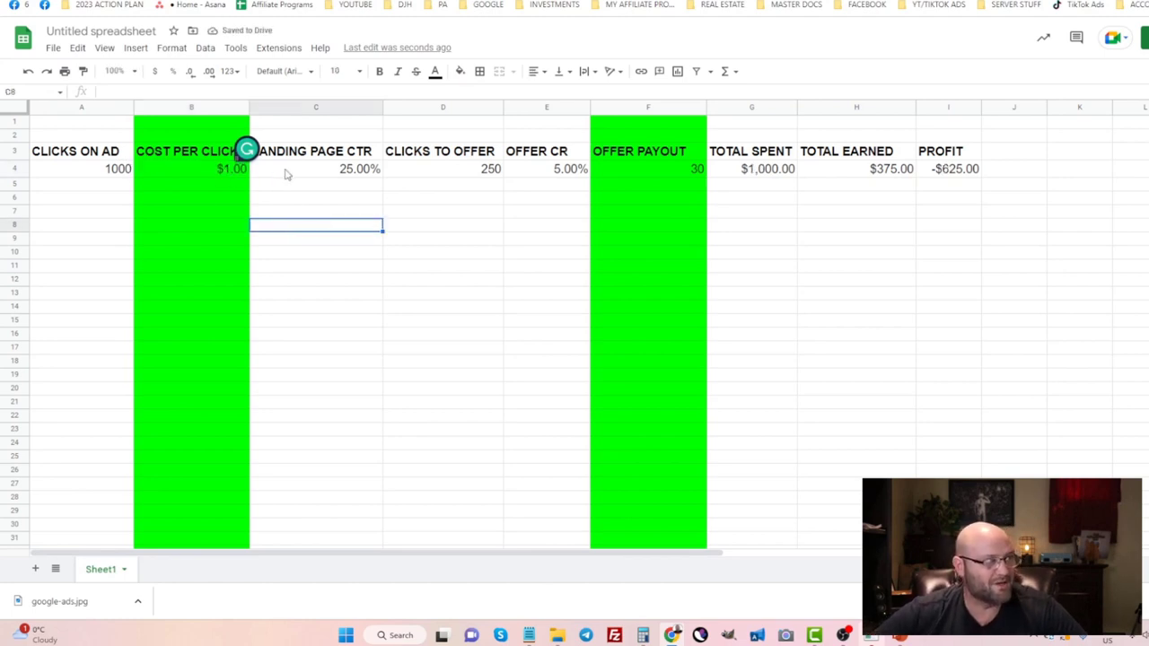
Step: Check the LP 2 TEST click-through rate in CPV Lab Pro and set the sheet's landing page CTR in C4 to 45%
click(362, 177)
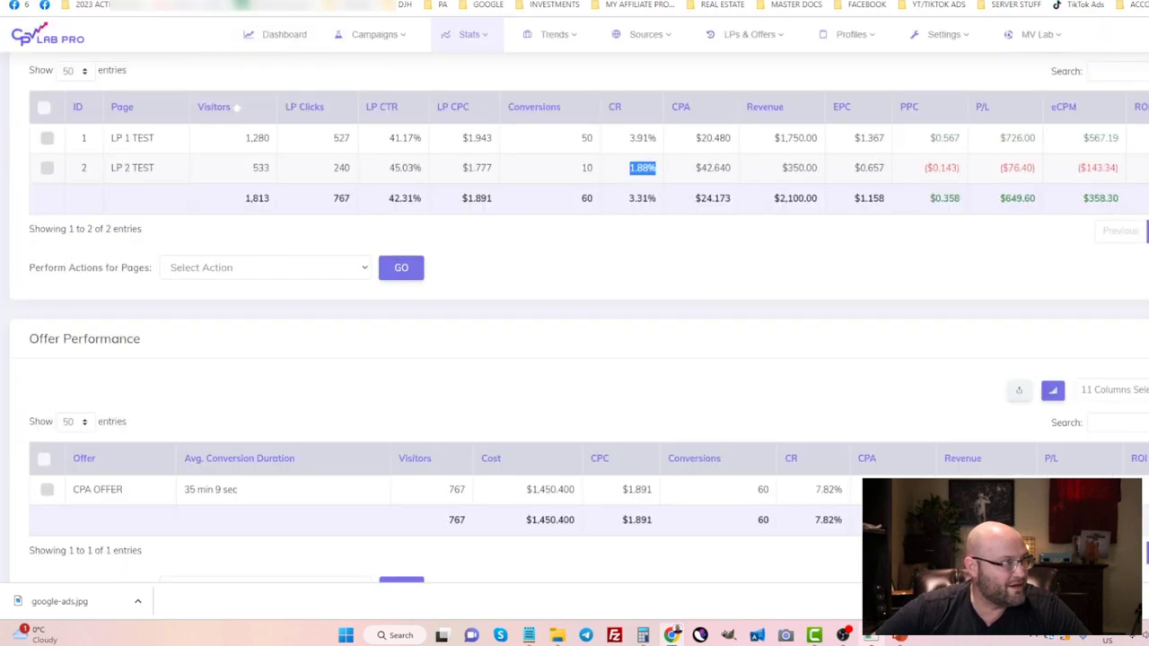
click(260, 5)
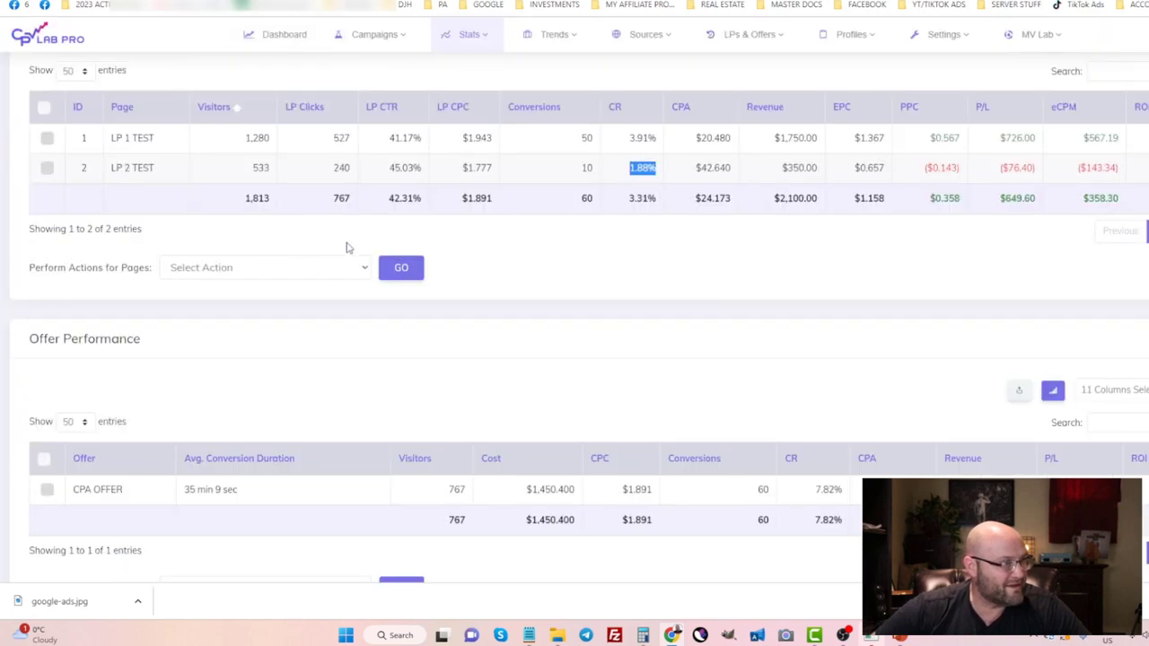
mouse_move(390, 171)
mouse_down()
mouse_move(422, 171)
mouse_move(388, 168)
mouse_up()
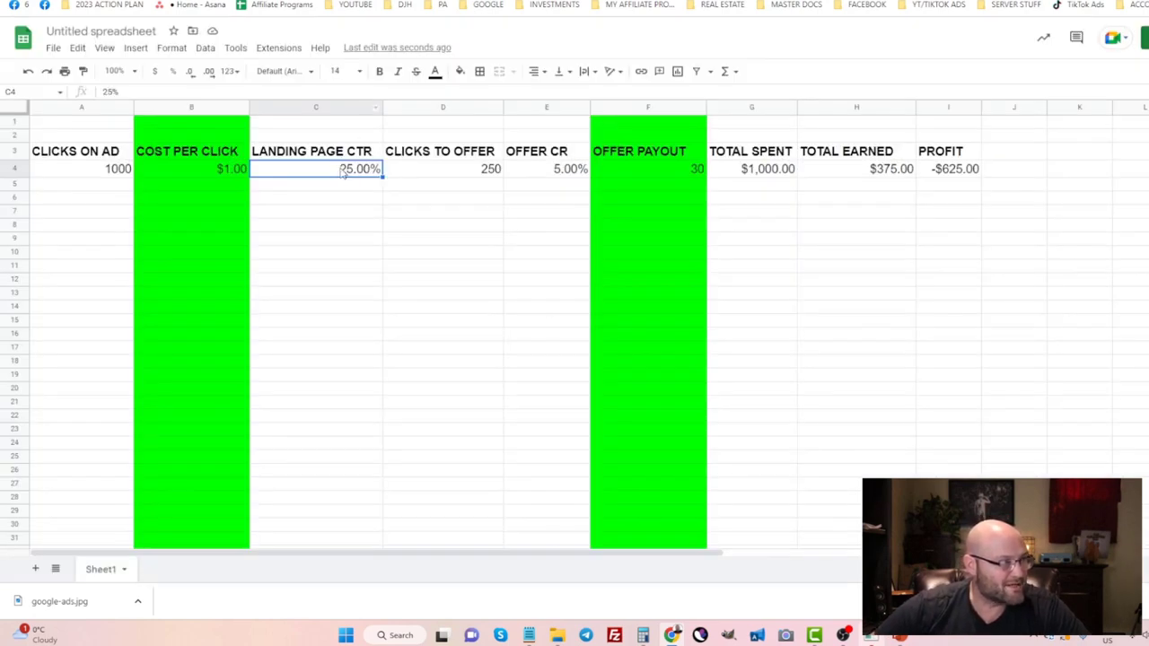
text(45)
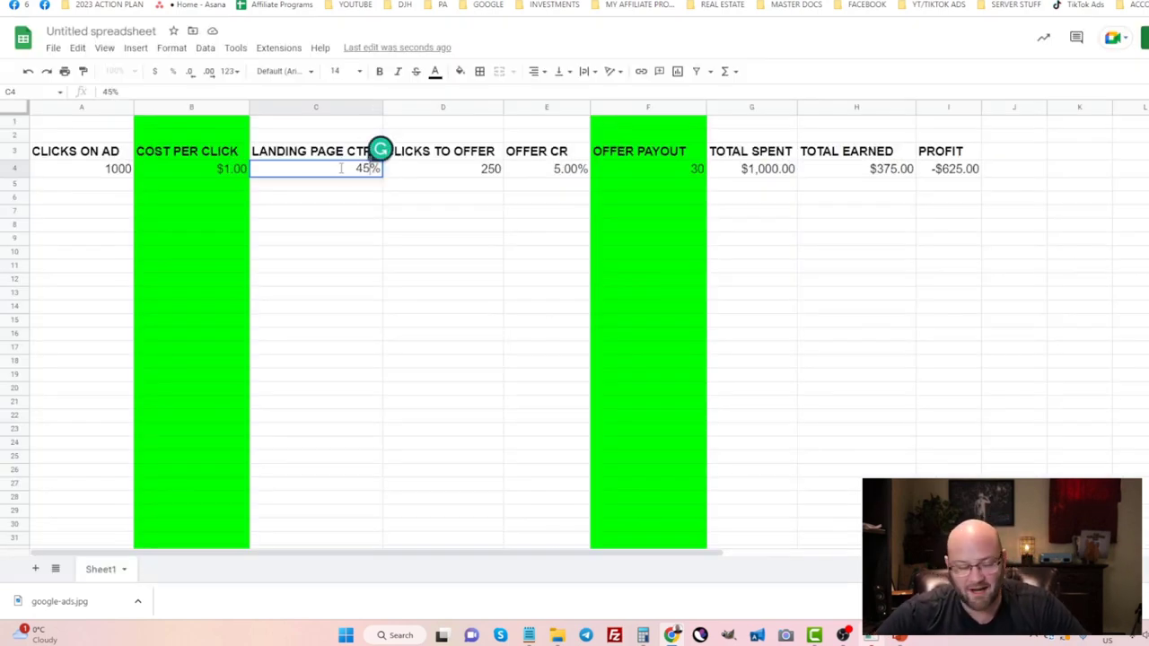
click(929, 226)
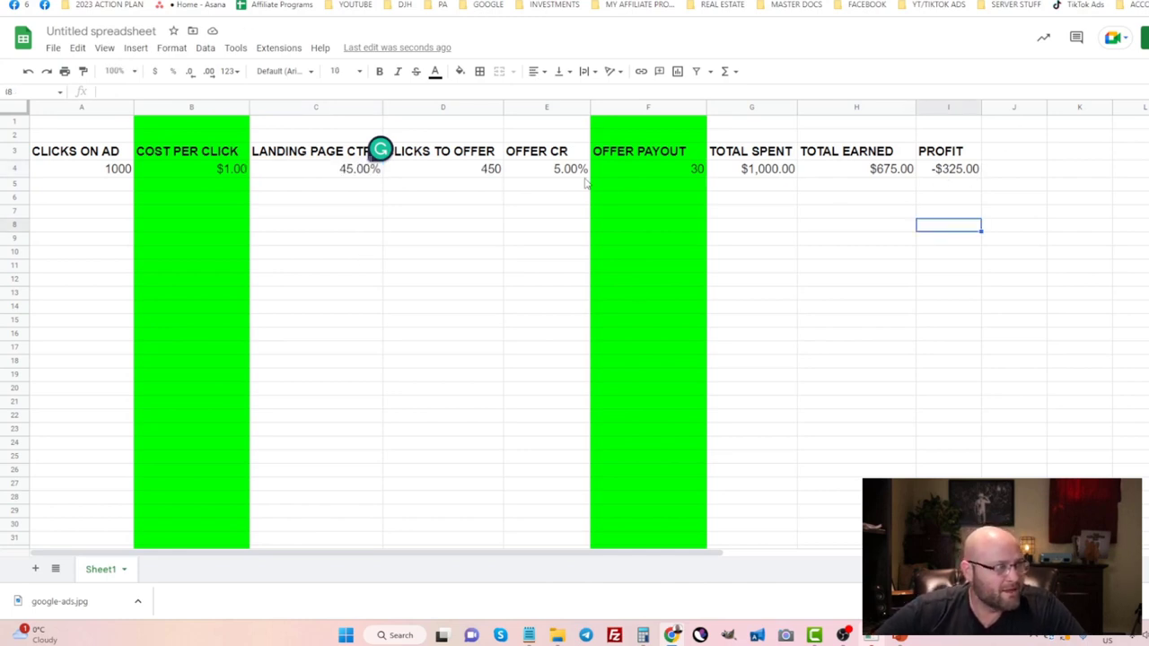
Step: Set the offer payout in F4 to 37.5 and check the recalculated profit in I4
click(542, 171)
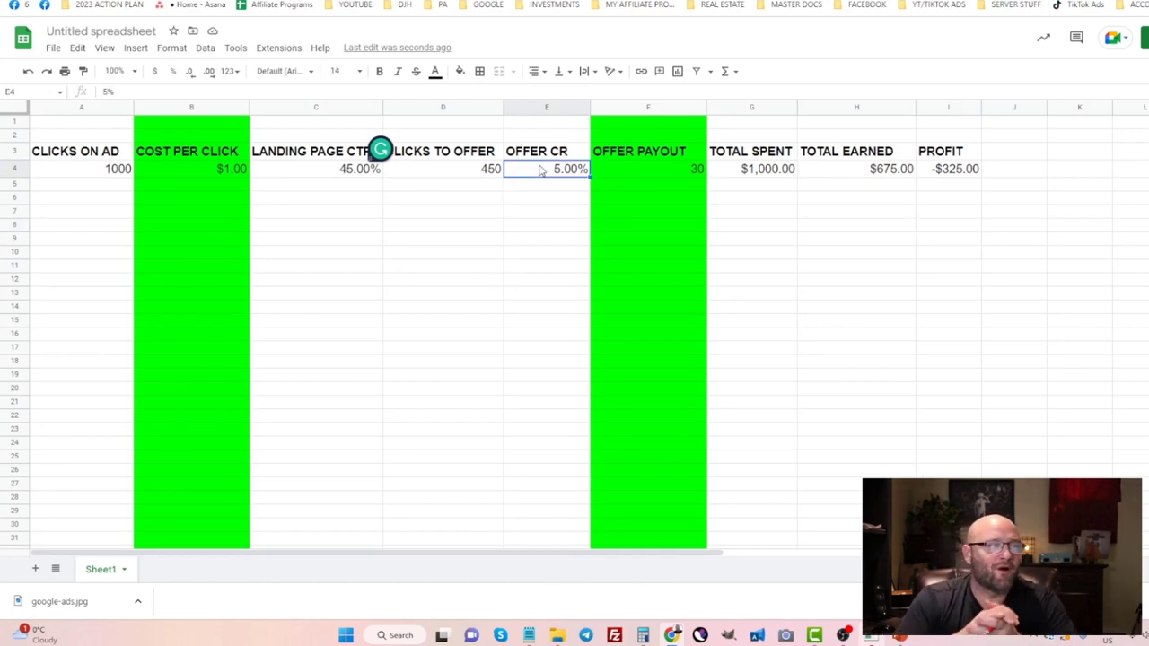
click(635, 170)
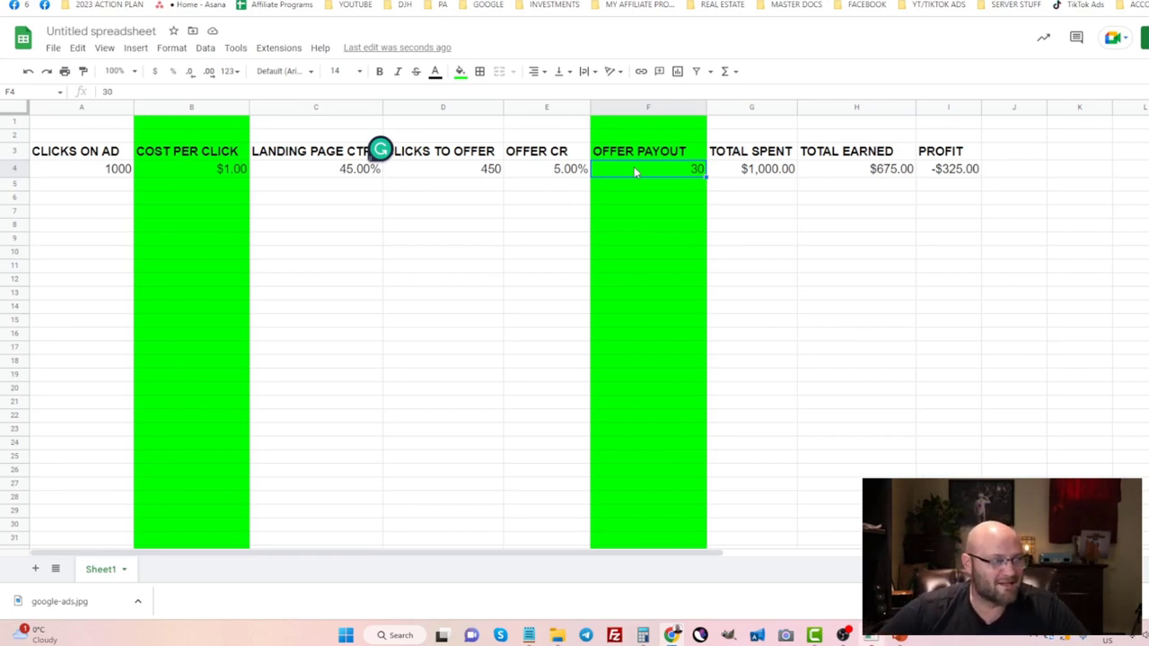
double_click(693, 171)
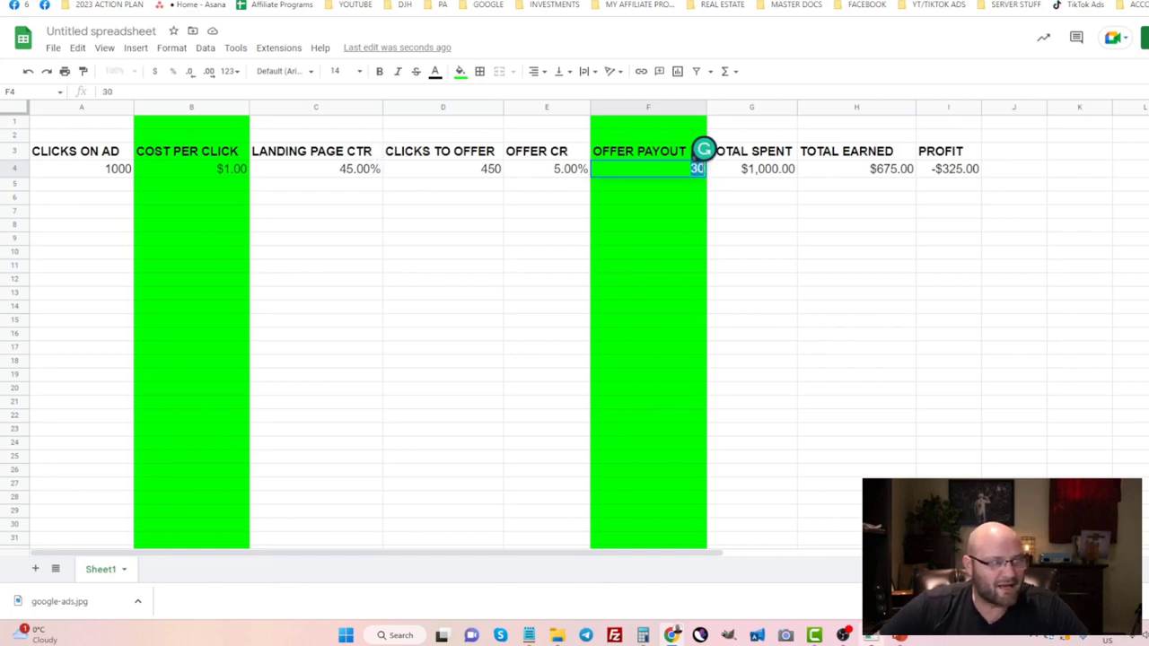
text(3)
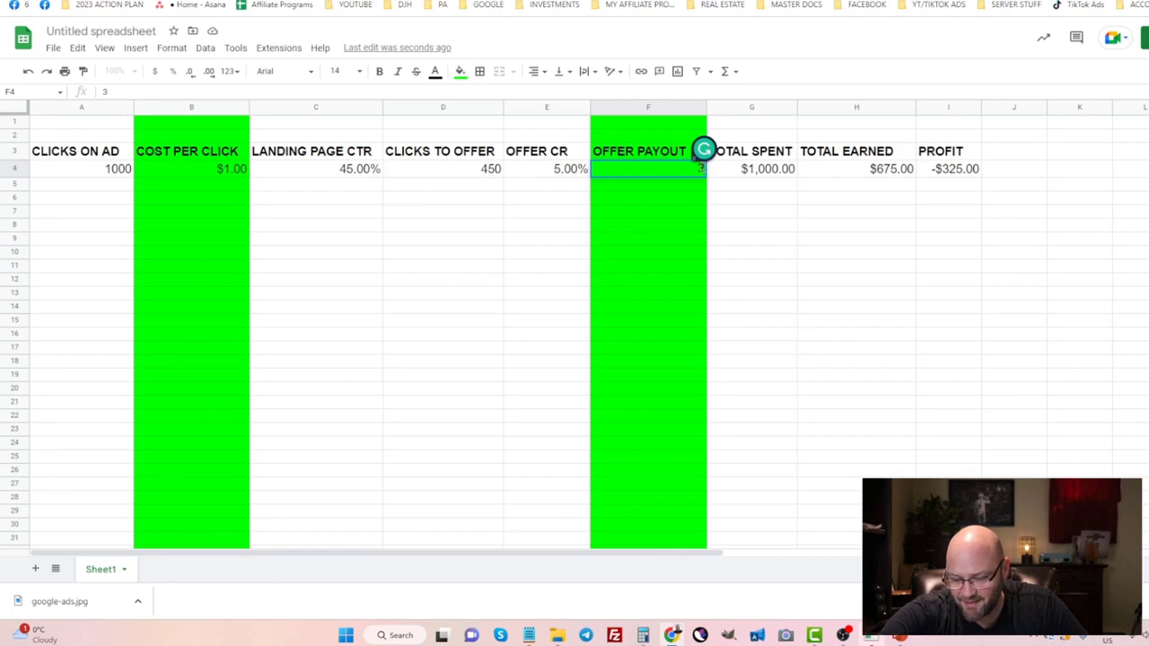
text(7.5)
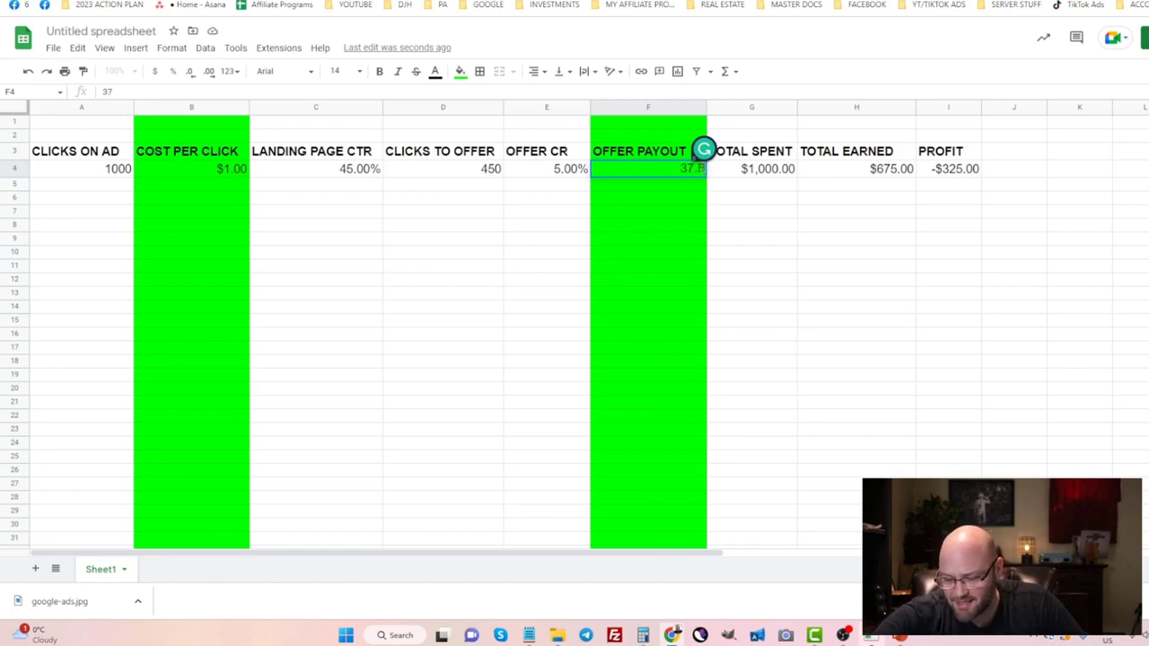
click(846, 266)
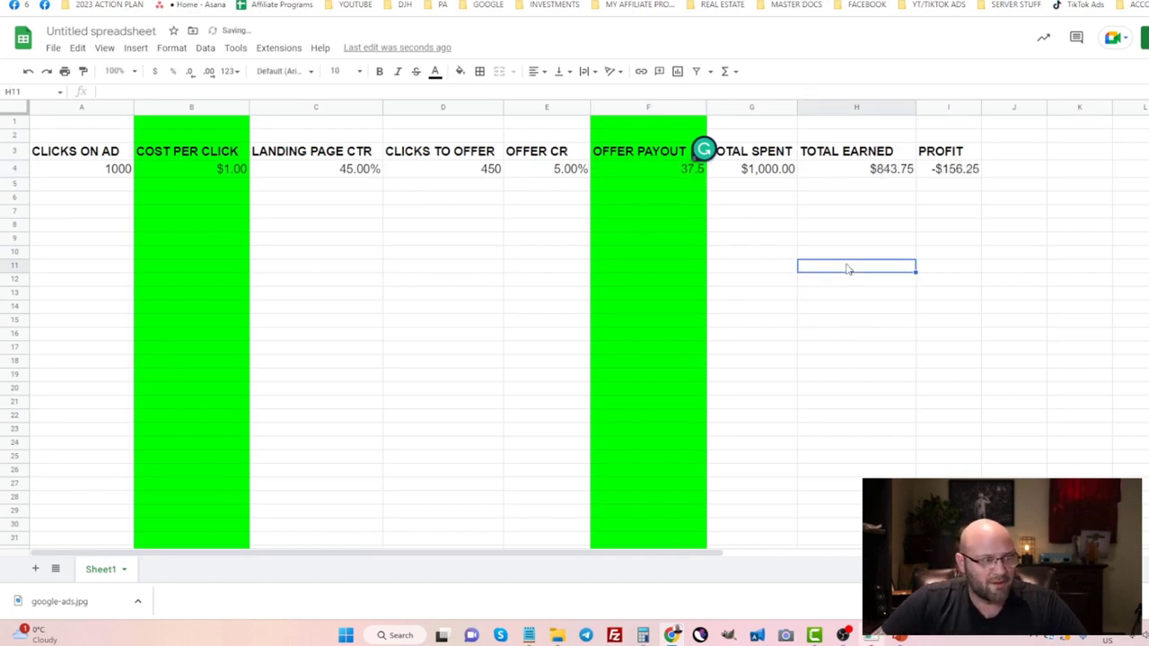
click(949, 168)
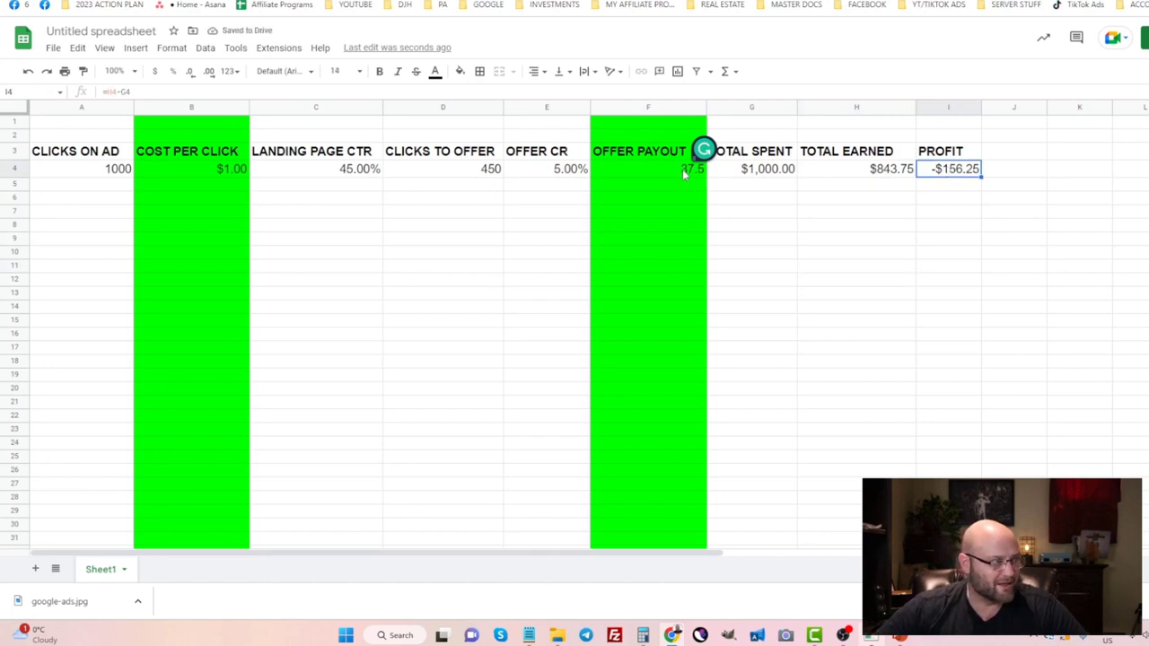
Step: Switch to CPV Lab Pro and check the CPA OFFER's conversion rate in the Offer Performance table
click(314, 151)
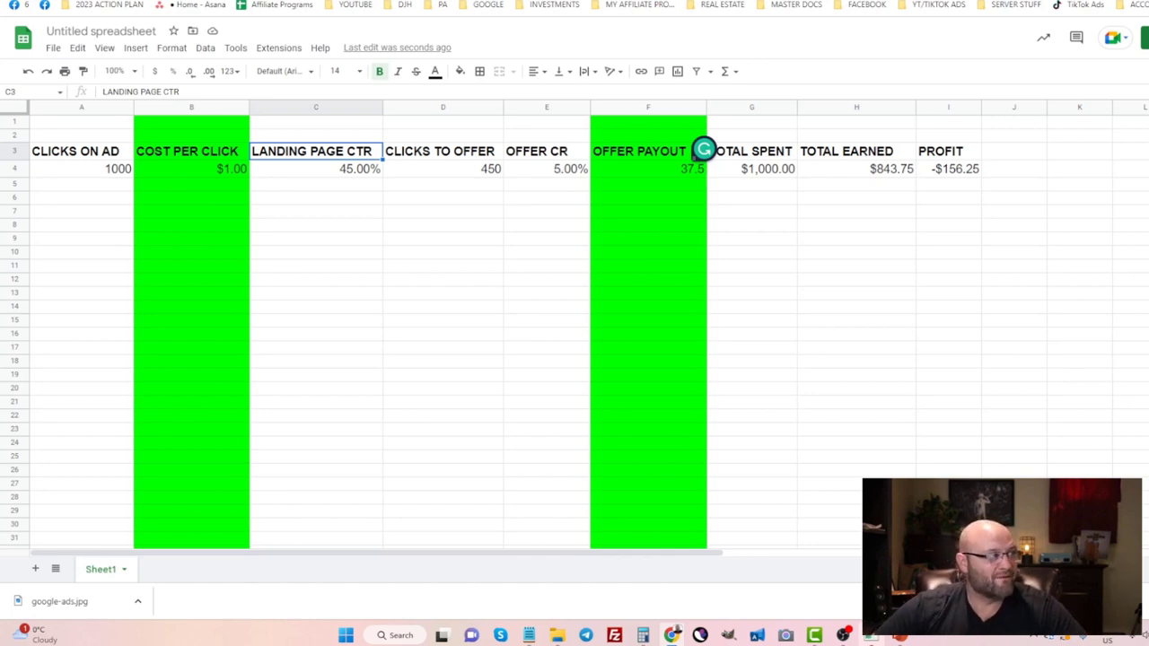
key(ctrl+Tab)
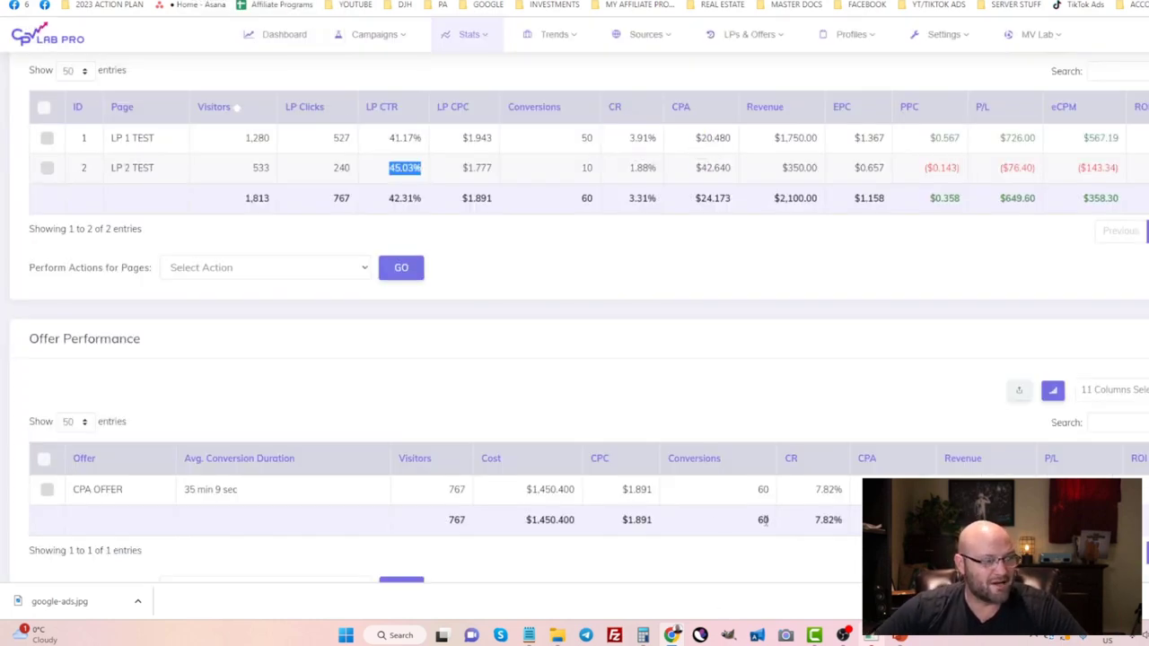
double_click(821, 490)
click(853, 504)
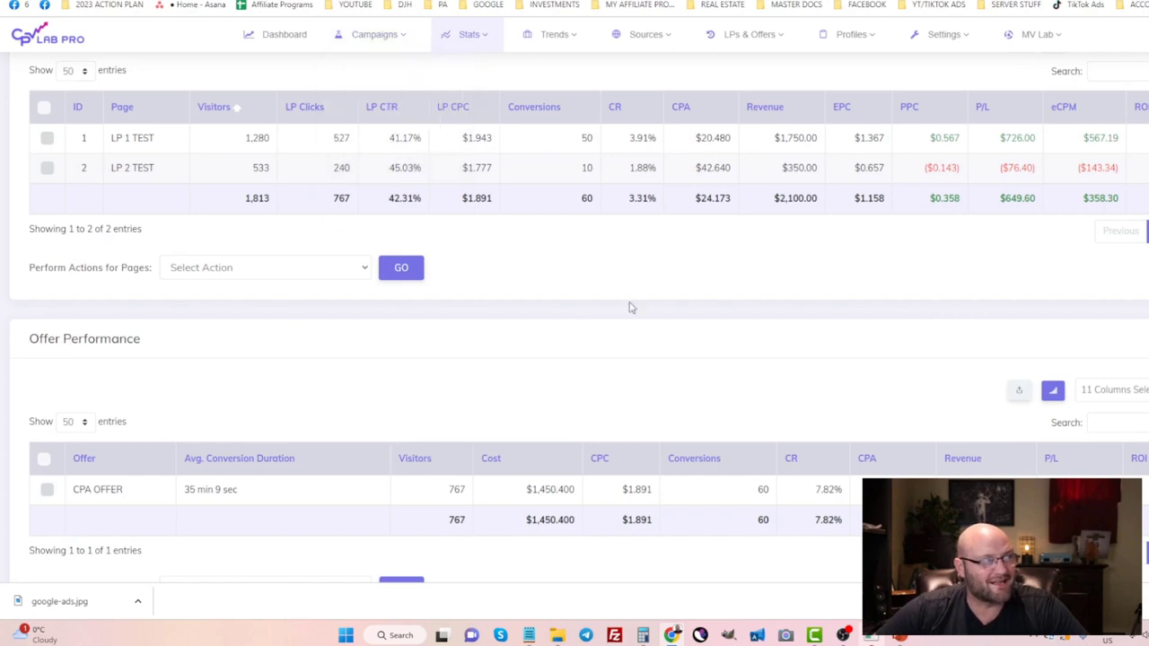
double_click(820, 489)
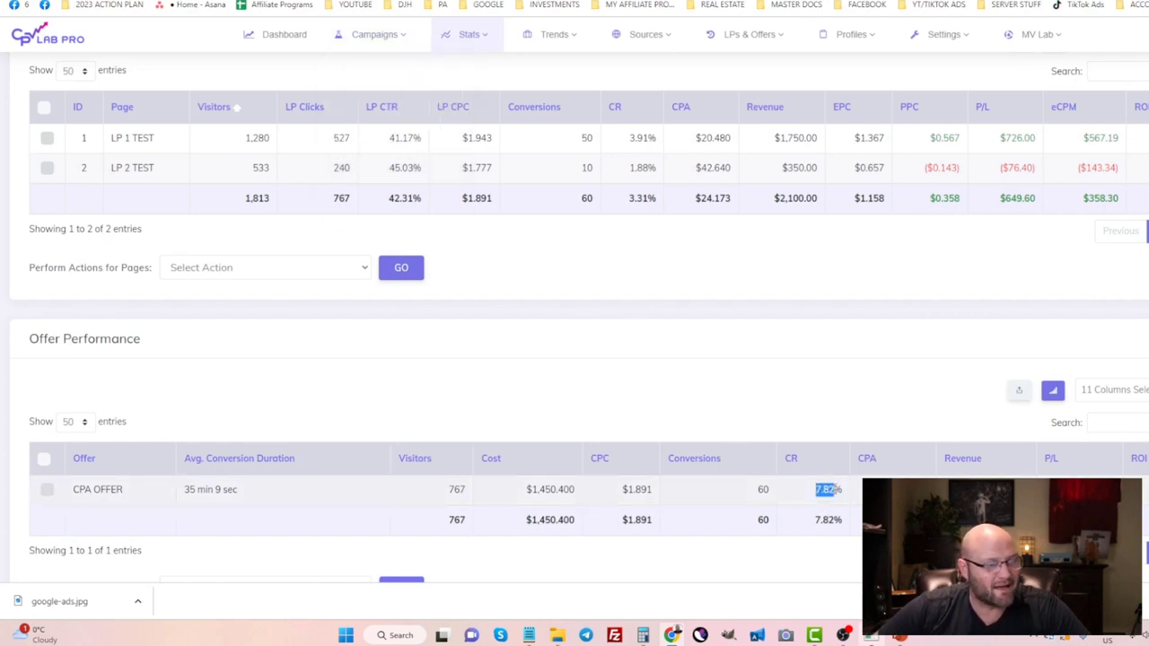
Step: Switch back to the spreadsheet and set the offer conversion rate in E4 to 7.82%
click(357, 2)
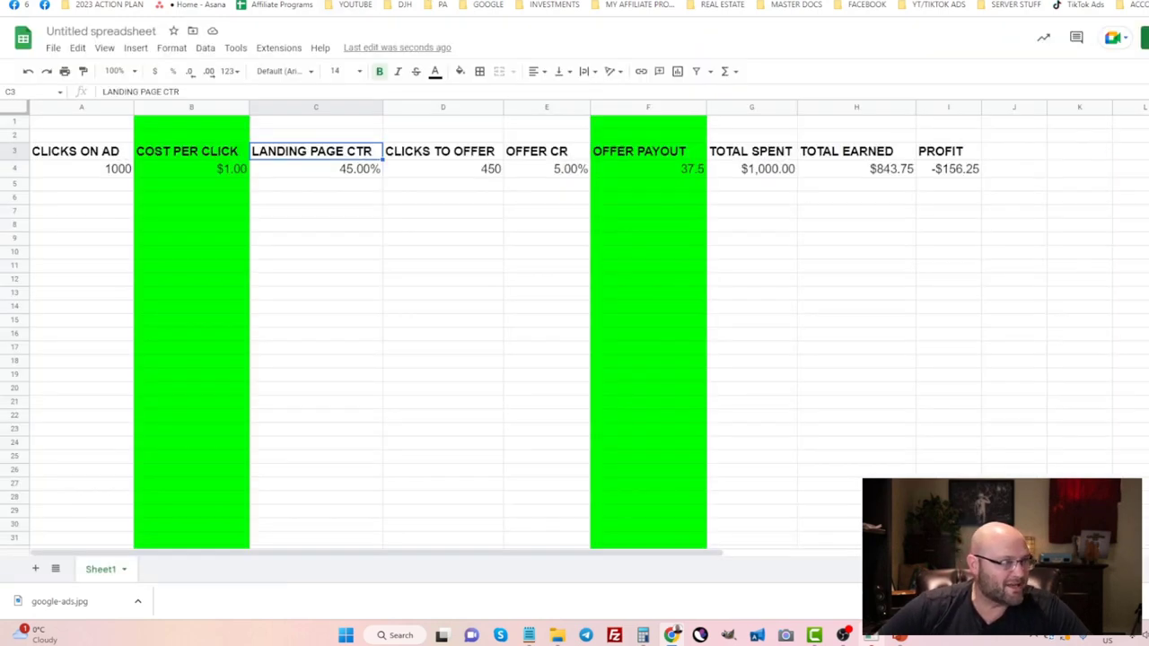
click(558, 169)
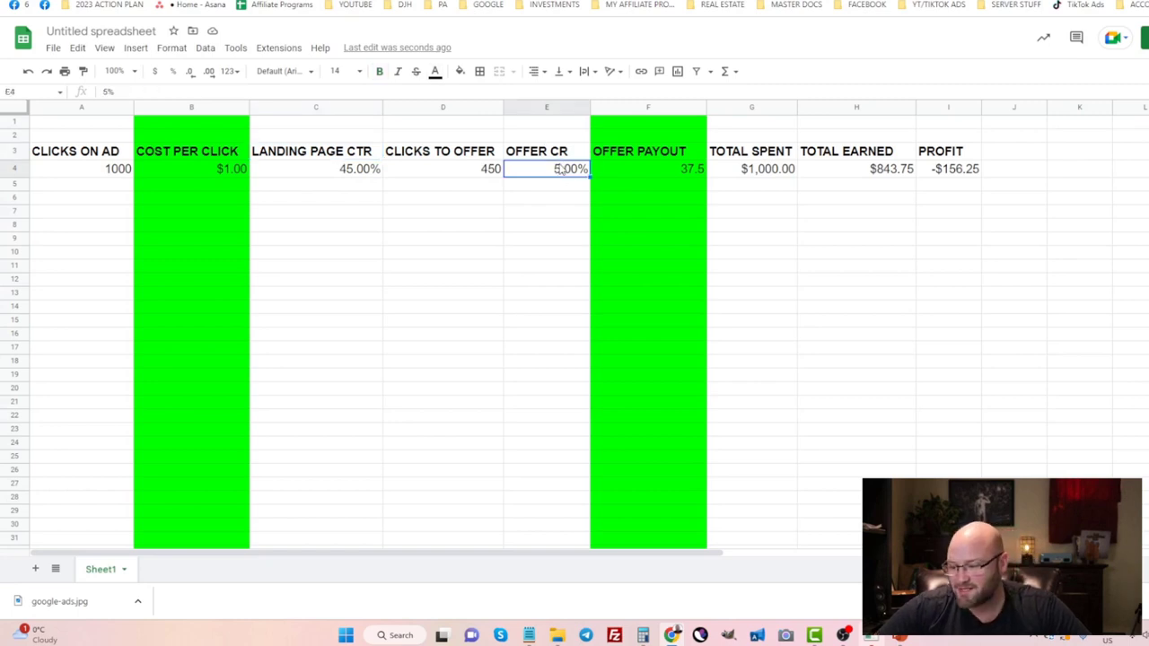
text(7.82)
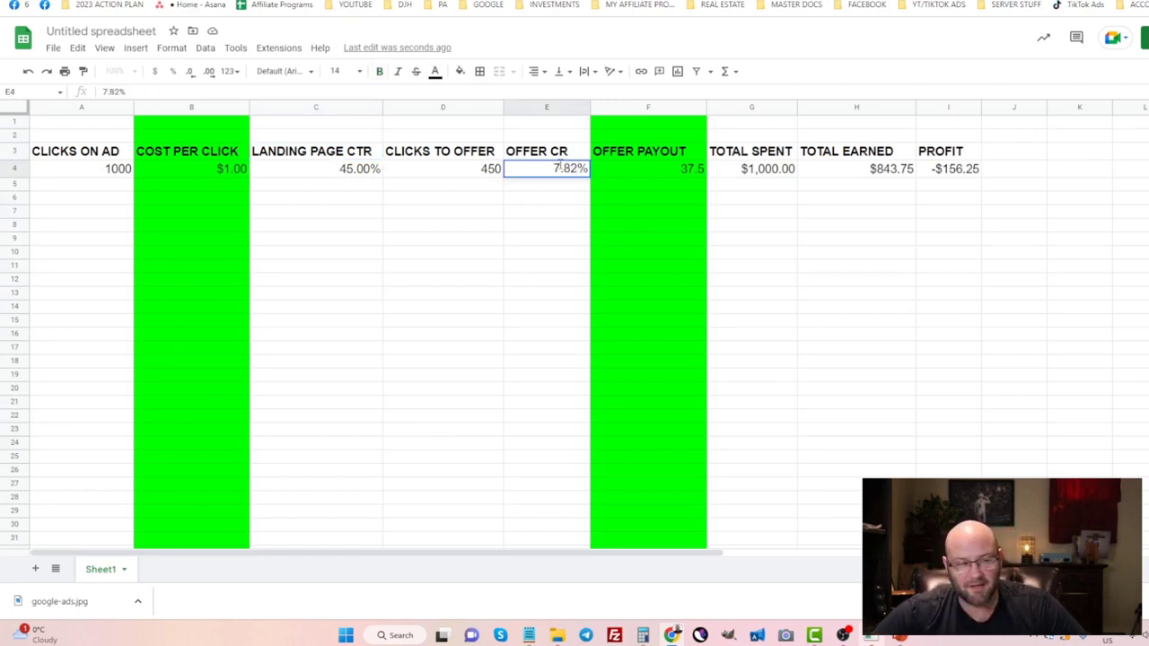
key(Return)
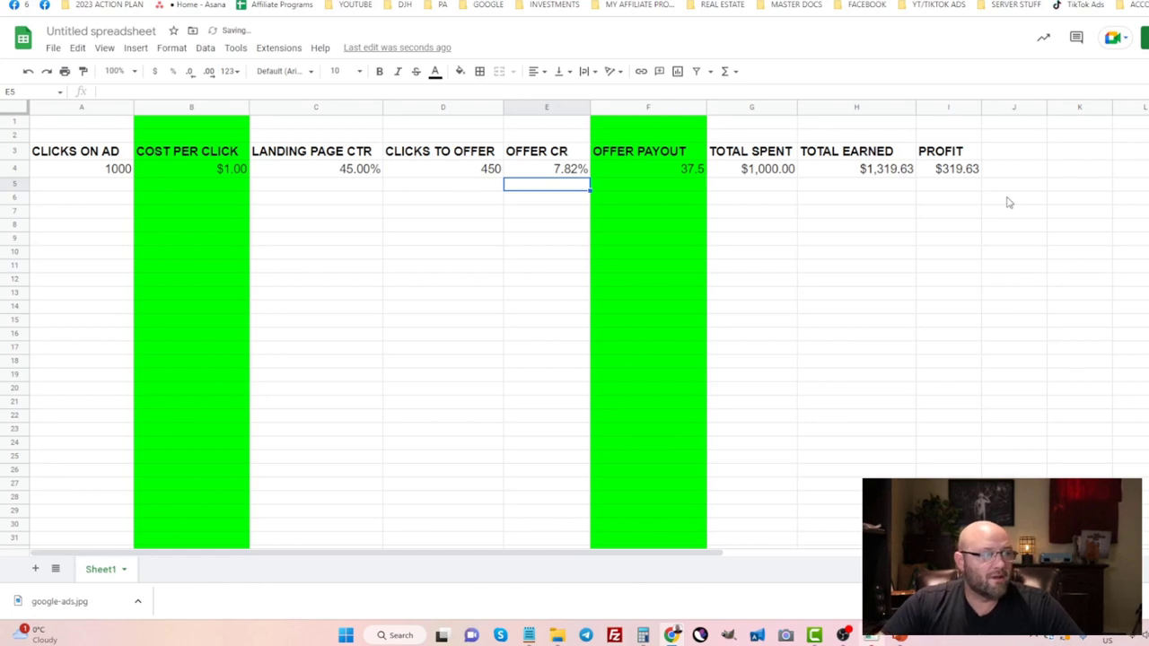
Step: Review the profit in I4 together with the offer conversion rate and the offer payout
drag(933, 173, 985, 175)
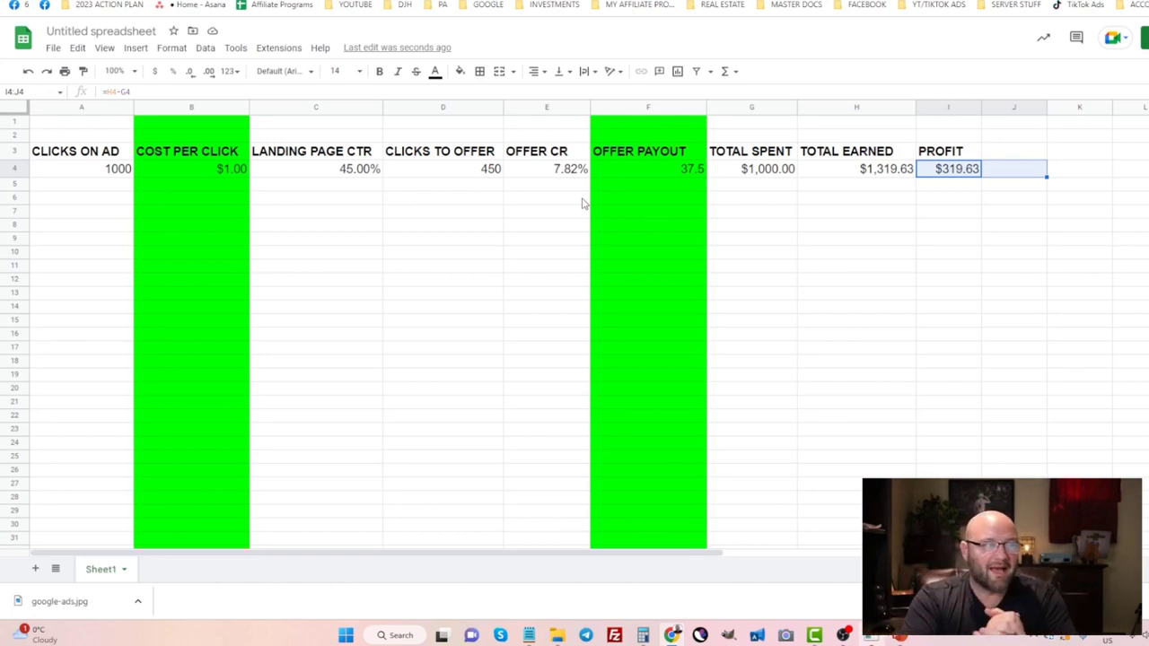
click(956, 175)
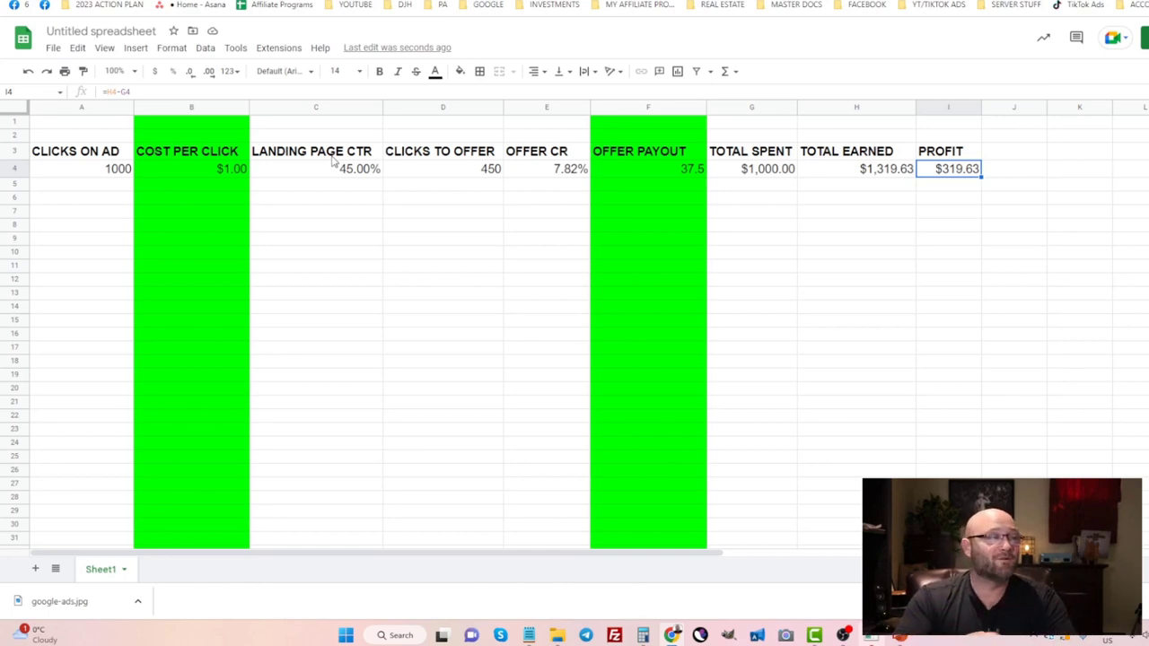
click(536, 157)
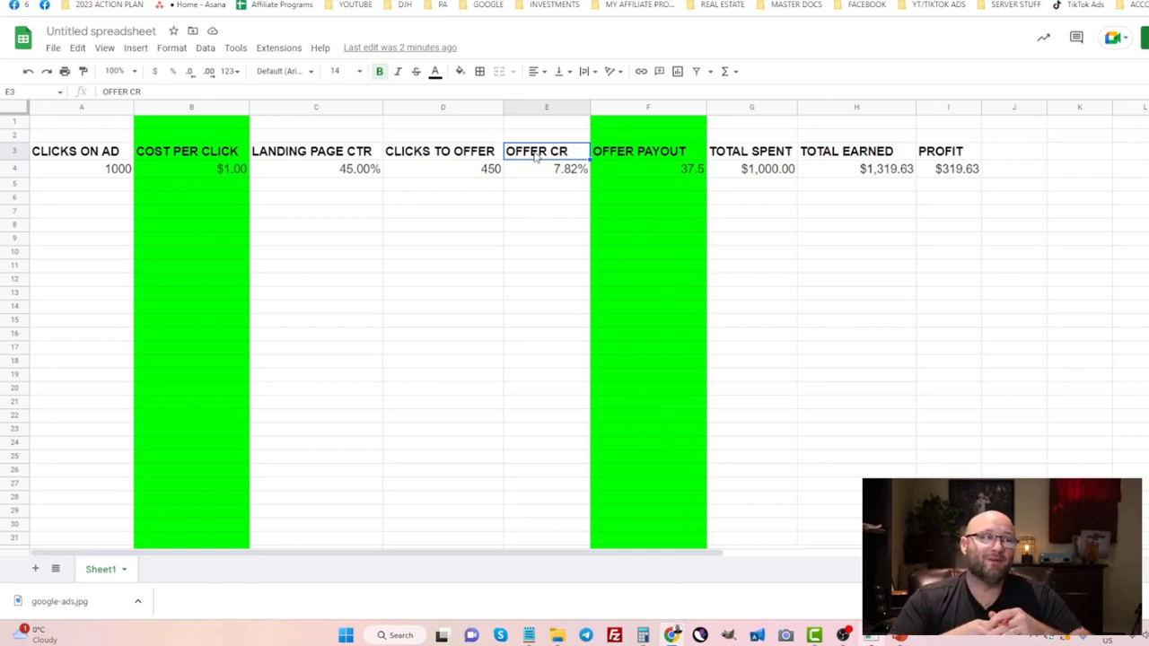
click(689, 170)
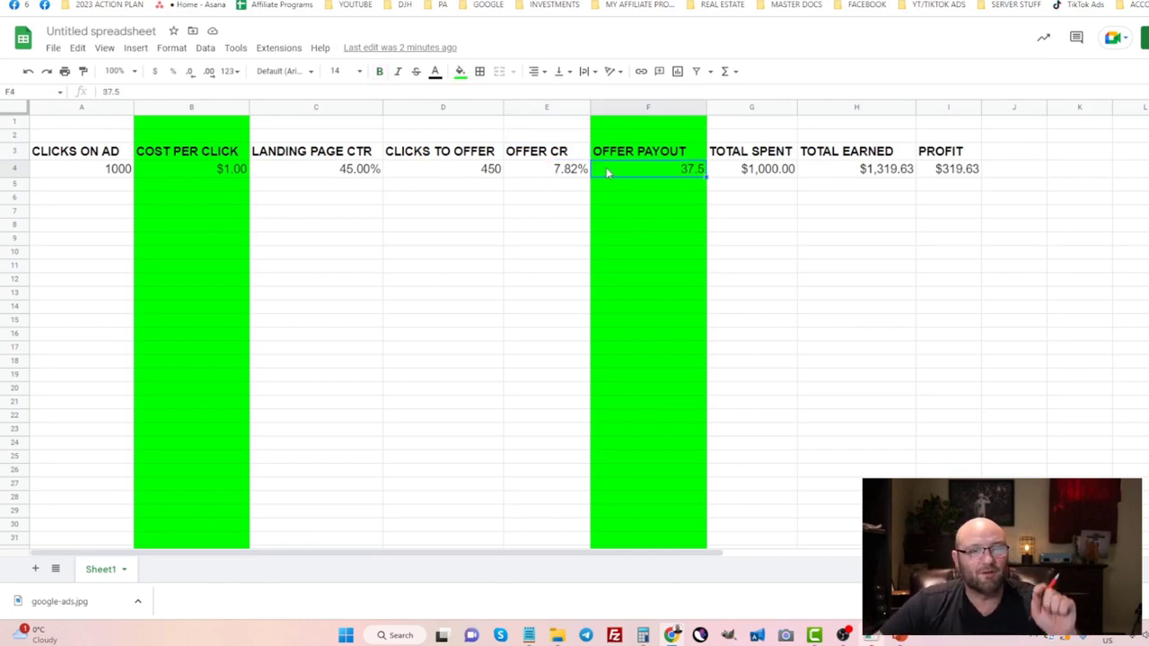